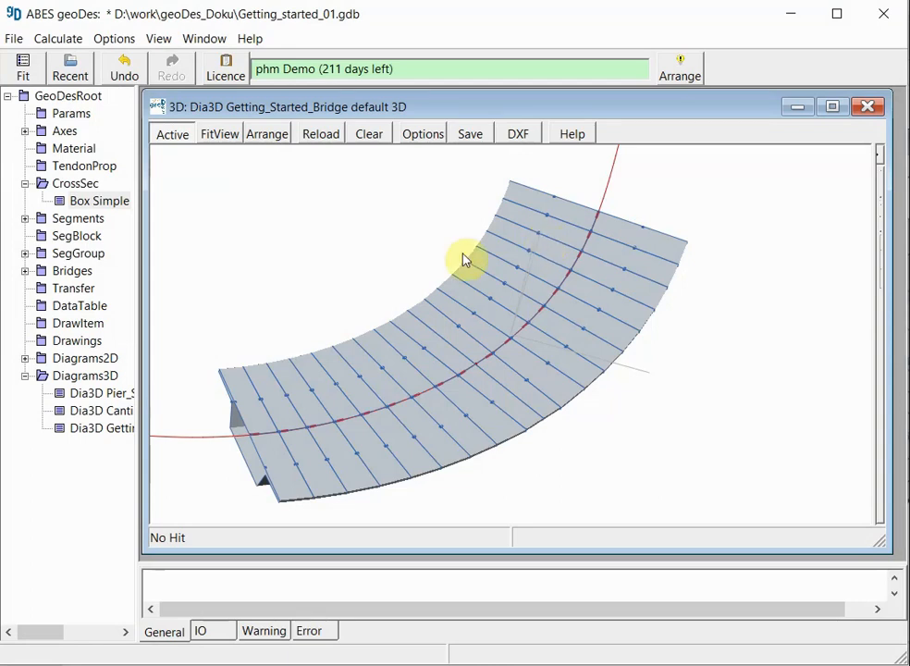
Step: Open the Box Simple cross-section and examine its points and its 2D cross-section diagram
double_click(93, 200)
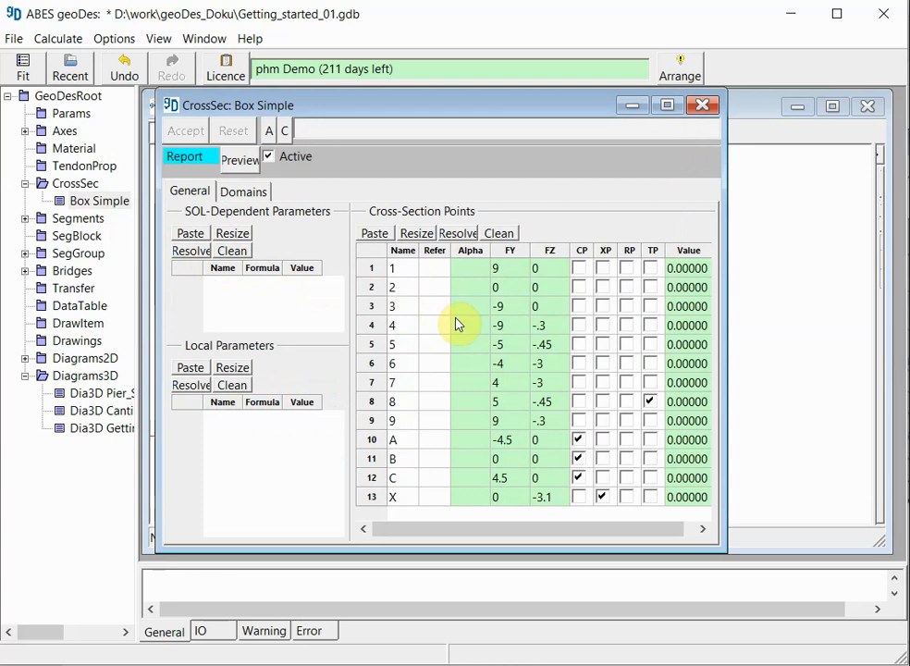
drag(400, 268, 549, 423)
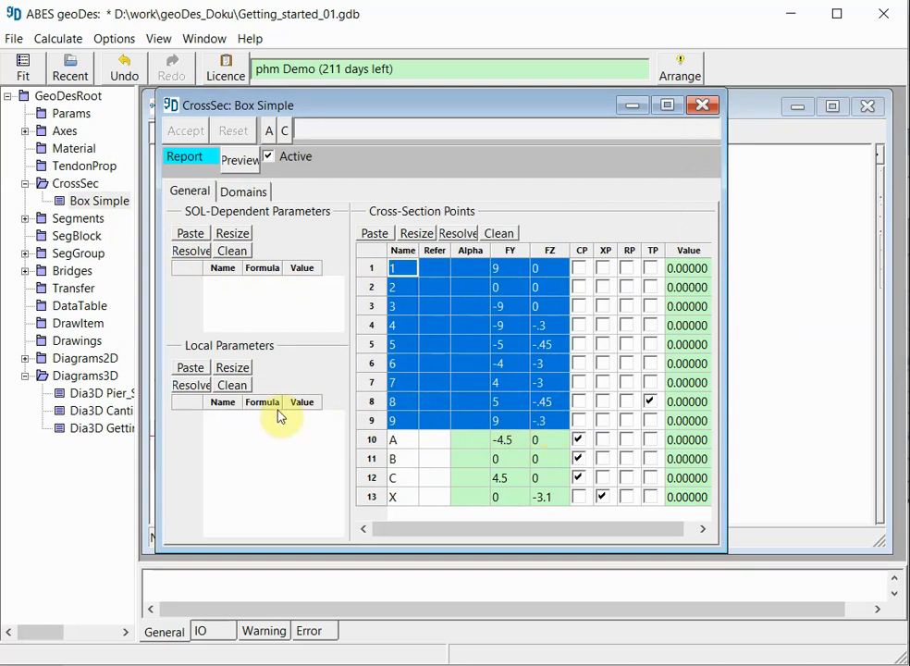
click(25, 359)
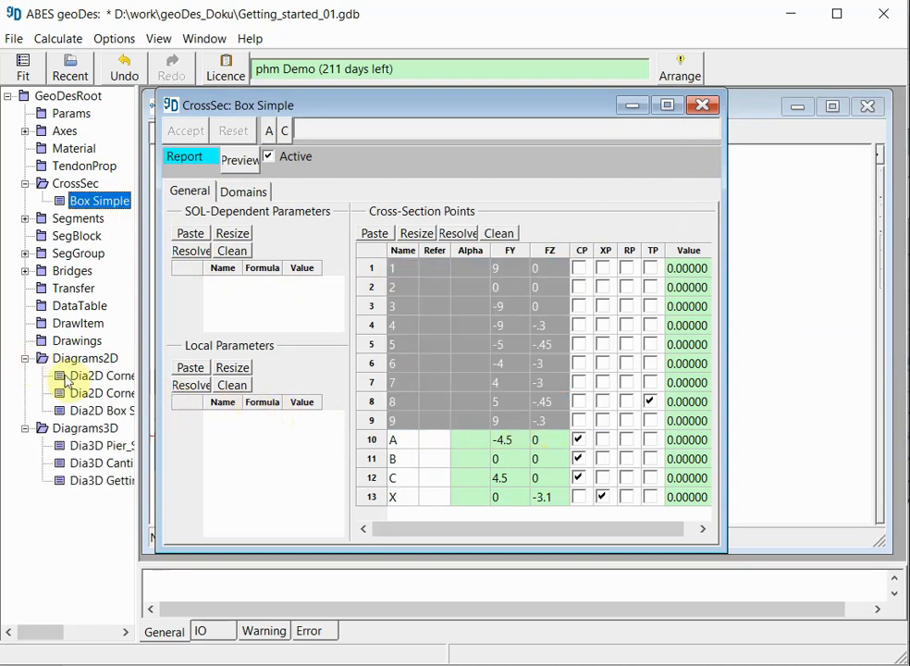
drag(200, 403, 226, 406)
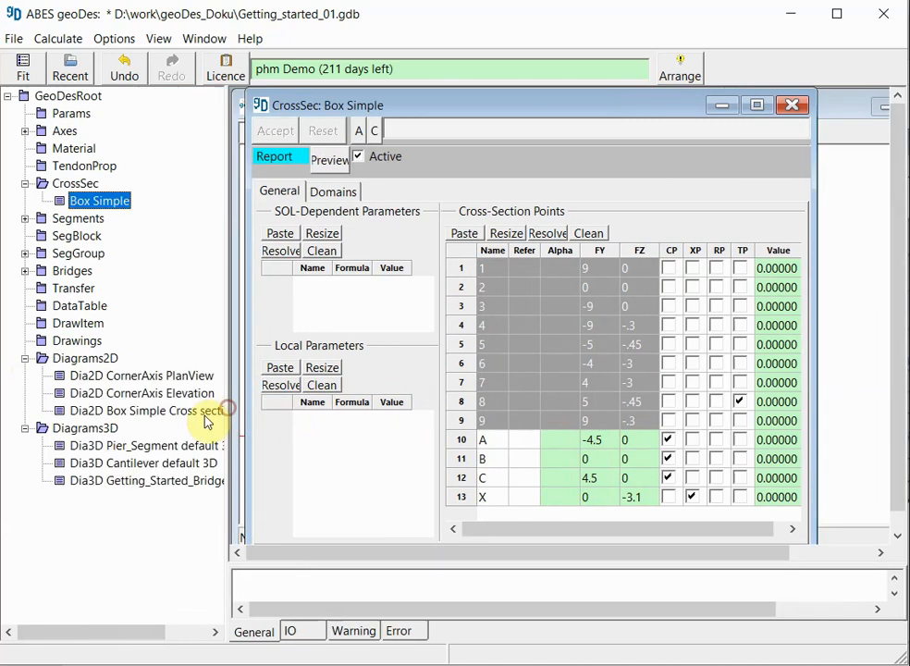
double_click(116, 410)
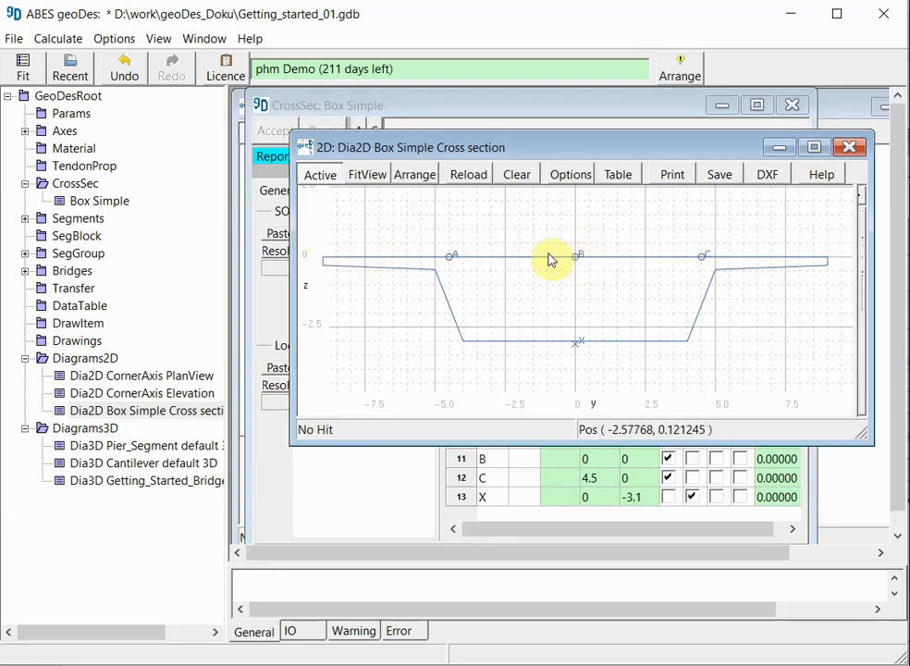
click(849, 147)
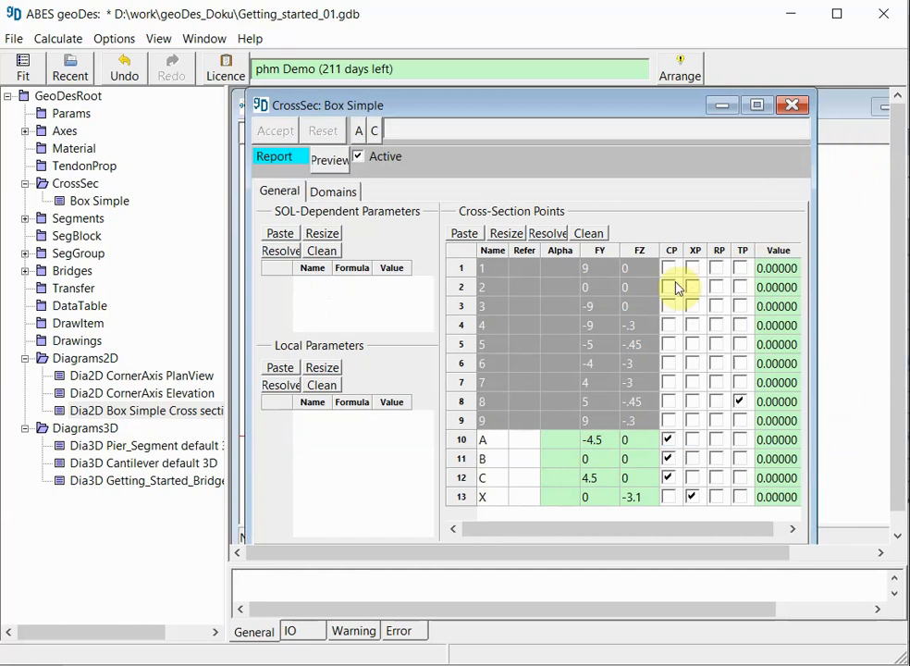
Step: Insert a cross-section point named Zero above point 1, with FY 2 and FZ -.120
right_click(465, 270)
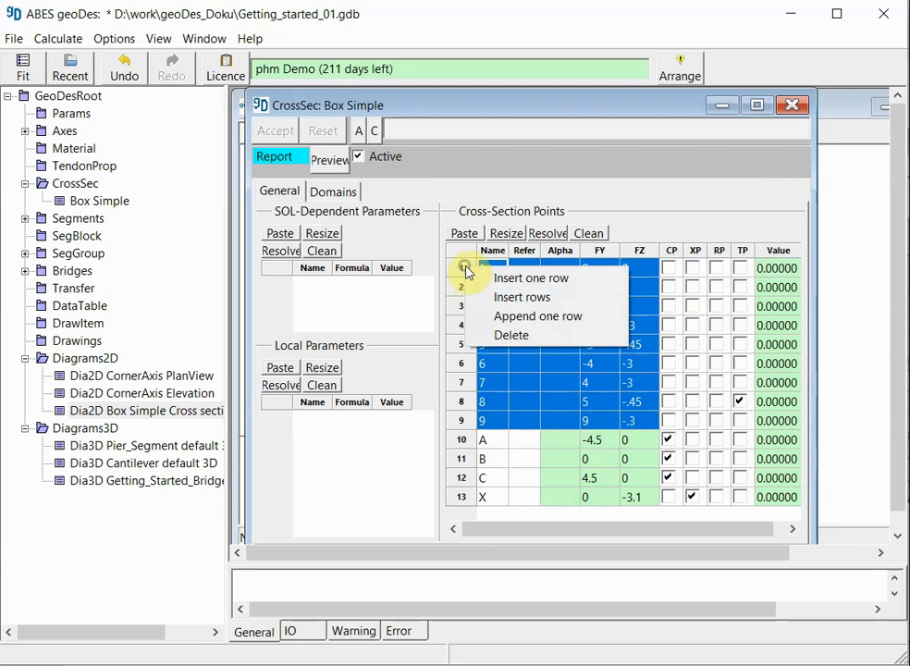
click(479, 279)
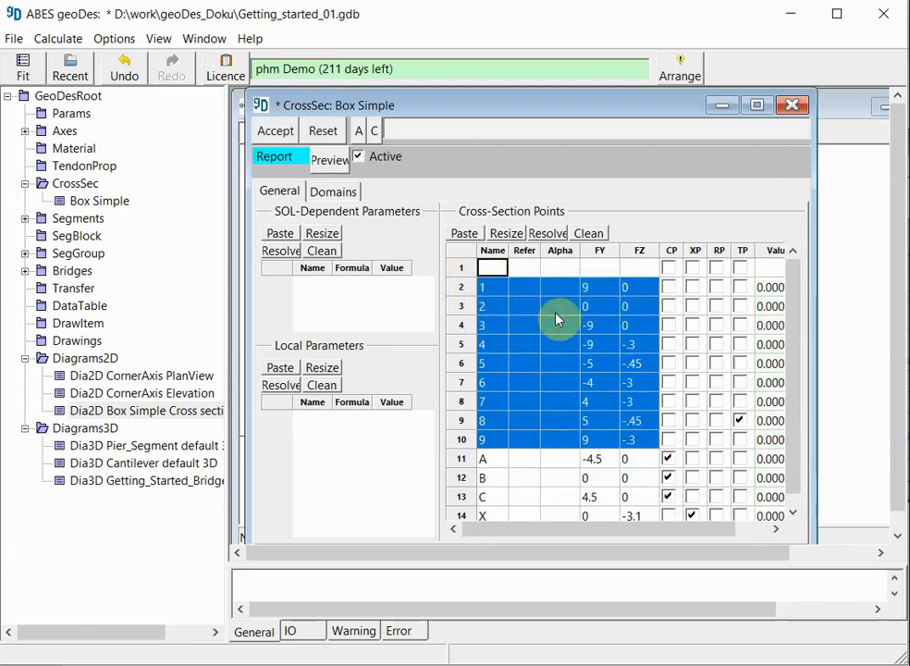
text(Zero)
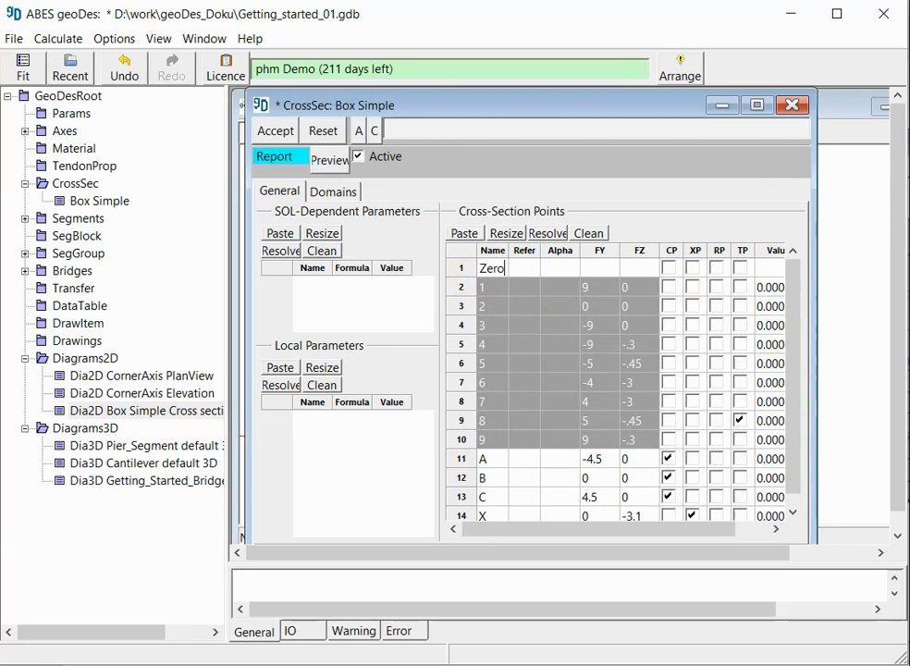
click(596, 268)
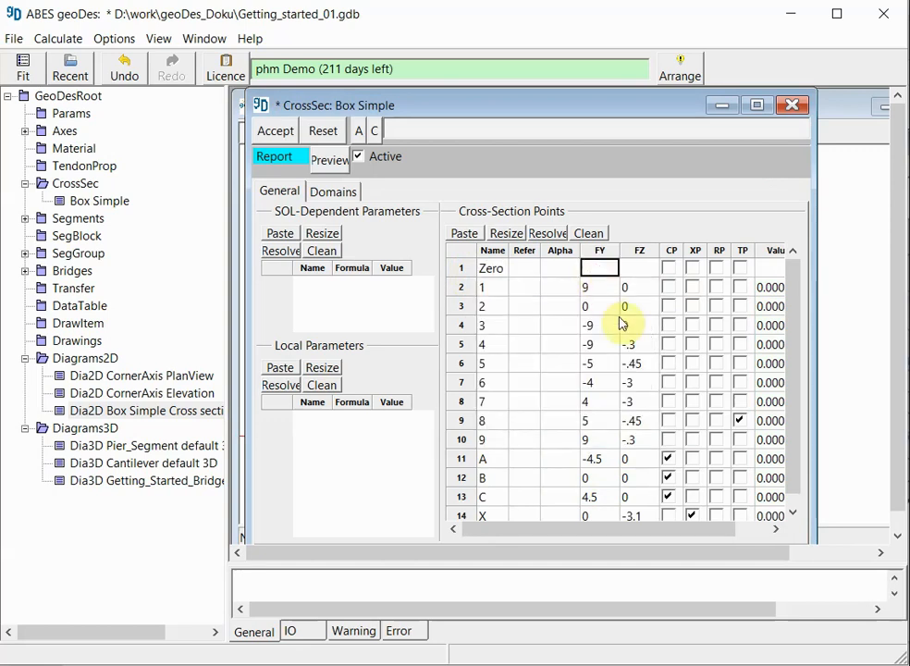
text(2)
click(650, 272)
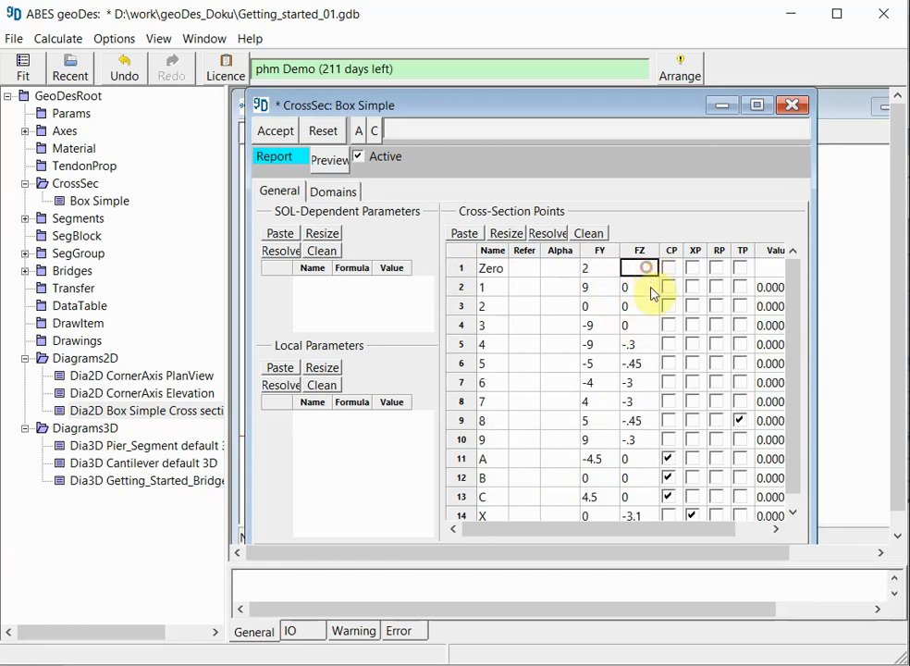
text(-.12)
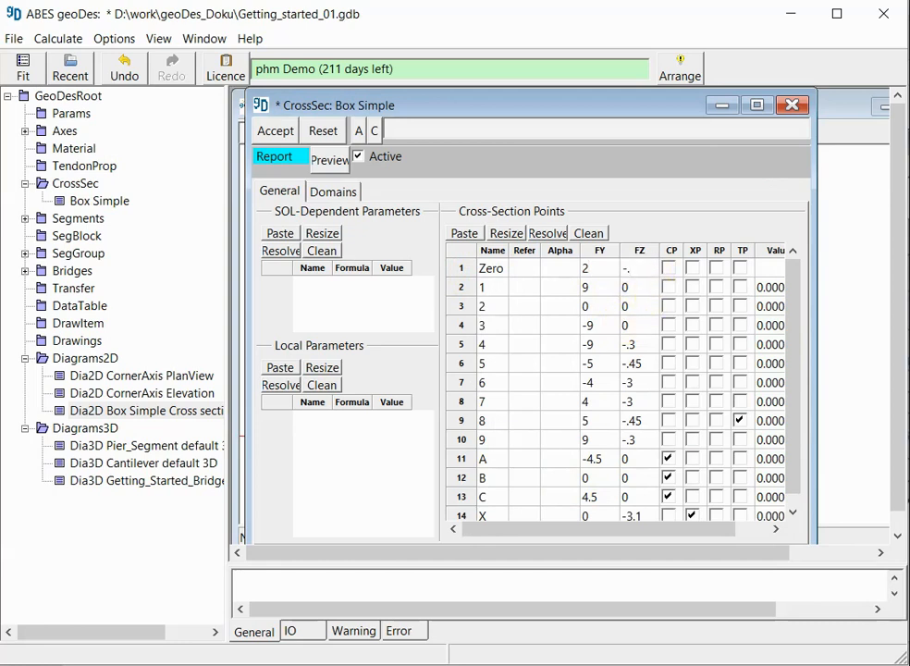
text(0)
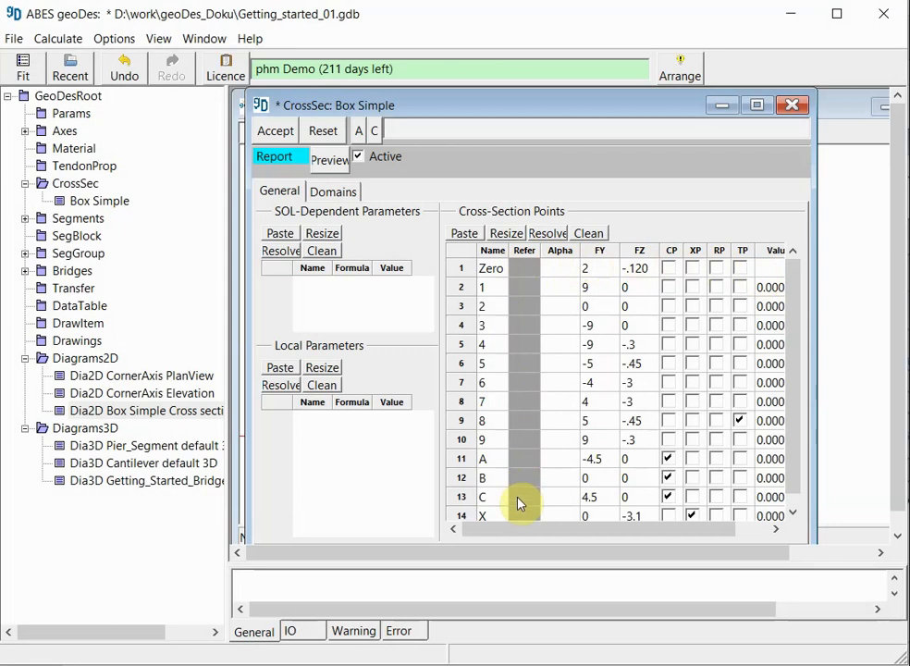
Step: Set point Zero as the reference of cross-section point 1 and accept the change
click(525, 292)
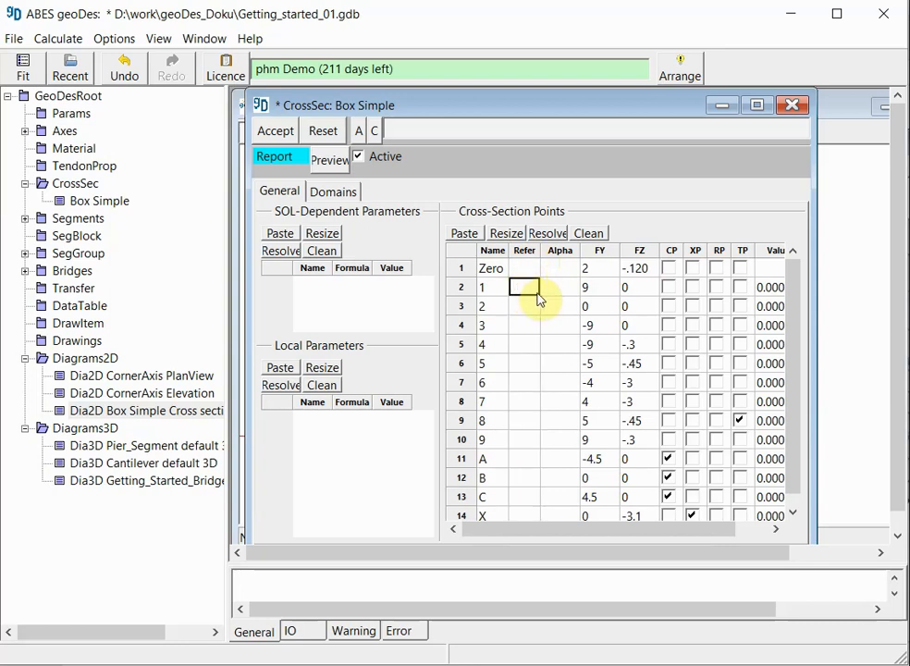
text(Zero)
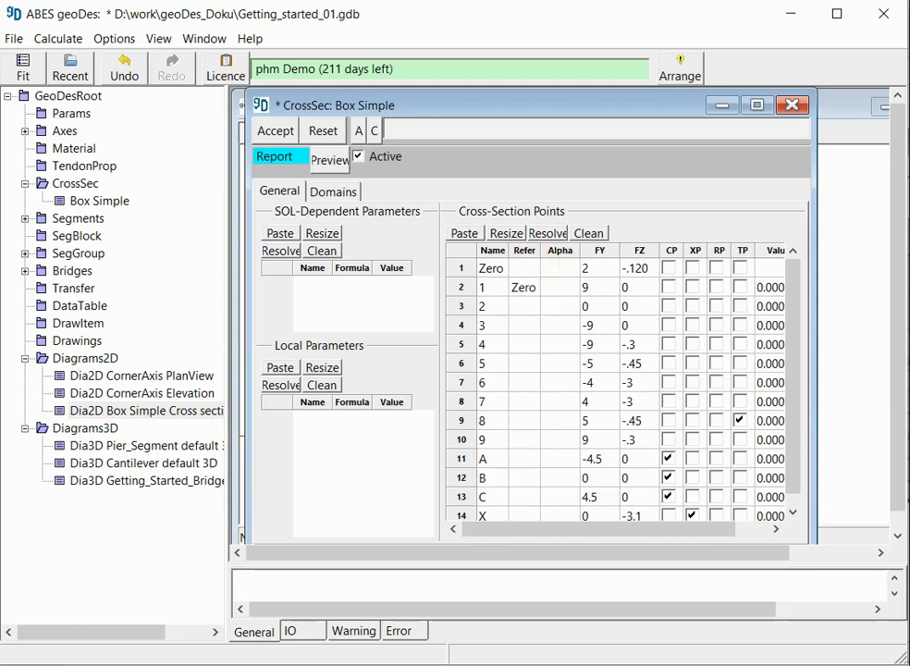
click(482, 287)
click(462, 288)
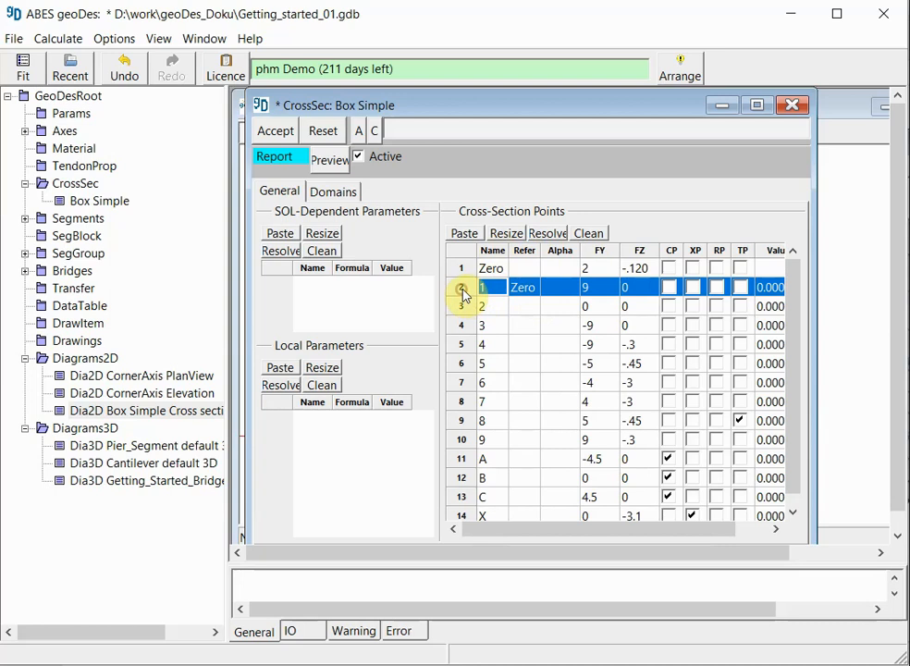
click(488, 292)
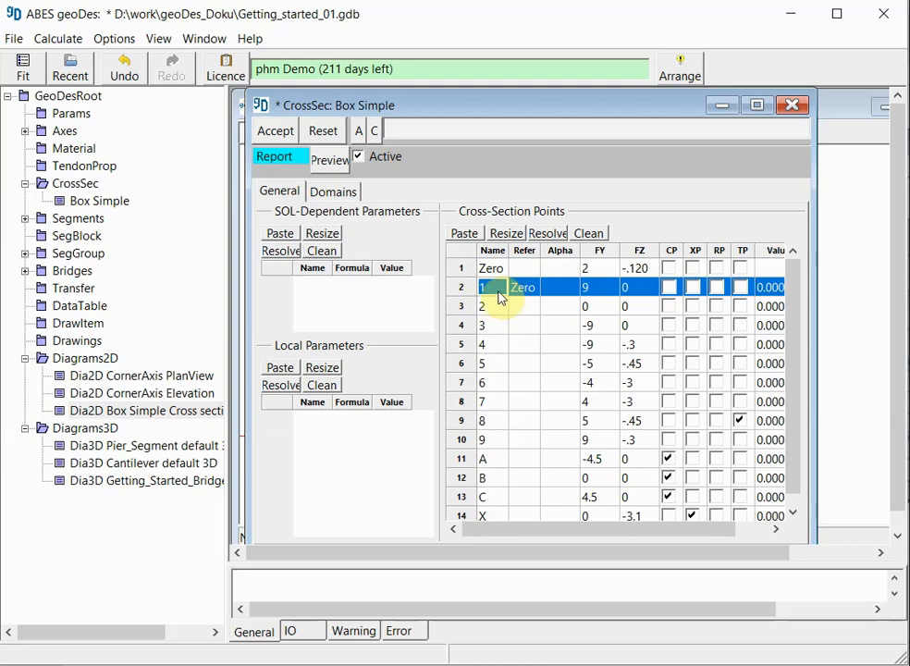
click(523, 292)
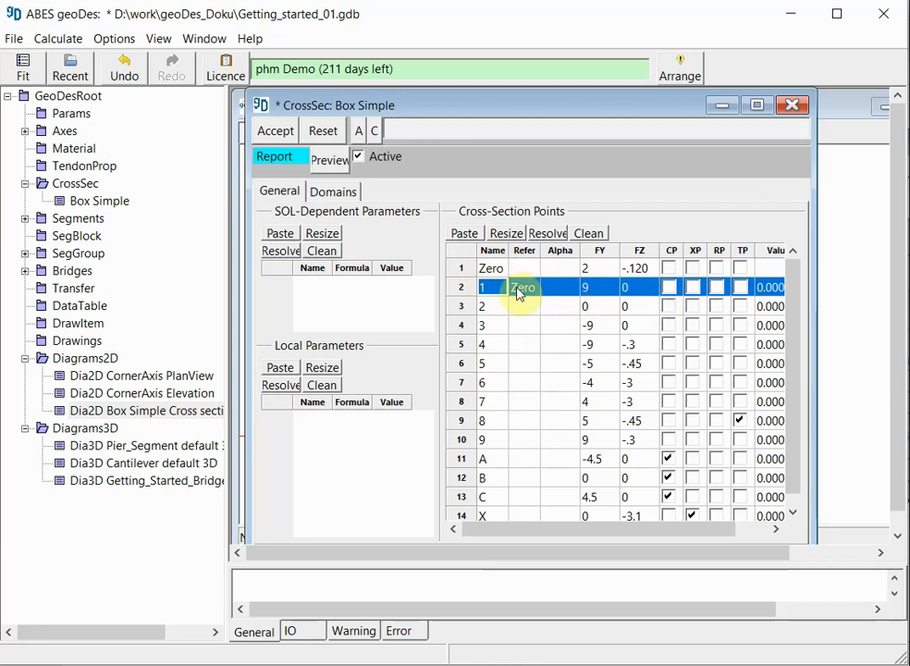
click(279, 133)
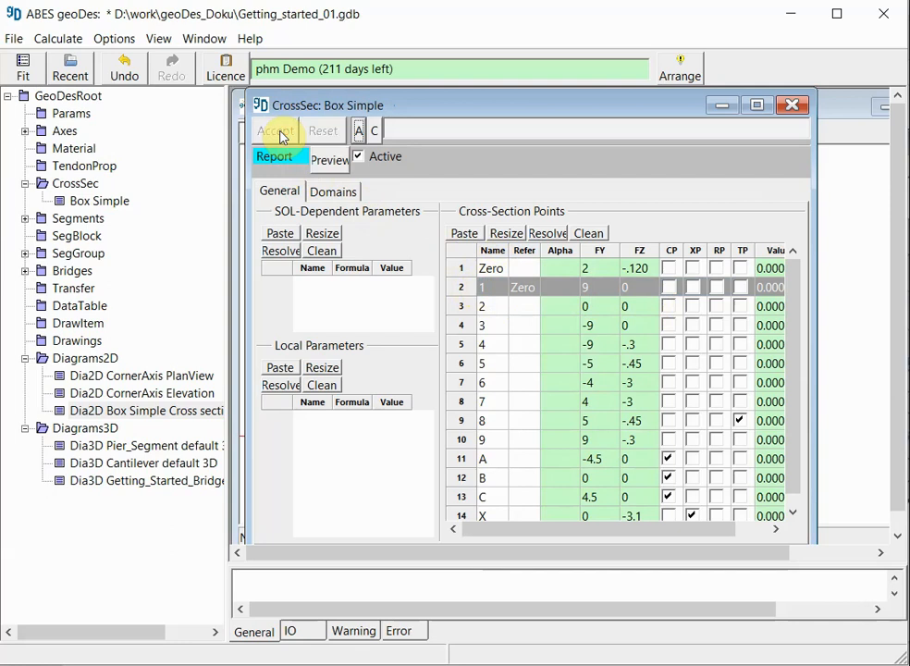
Step: Check the shape of the cross-section in the Box Simple 2D diagram, fitted to view
double_click(154, 413)
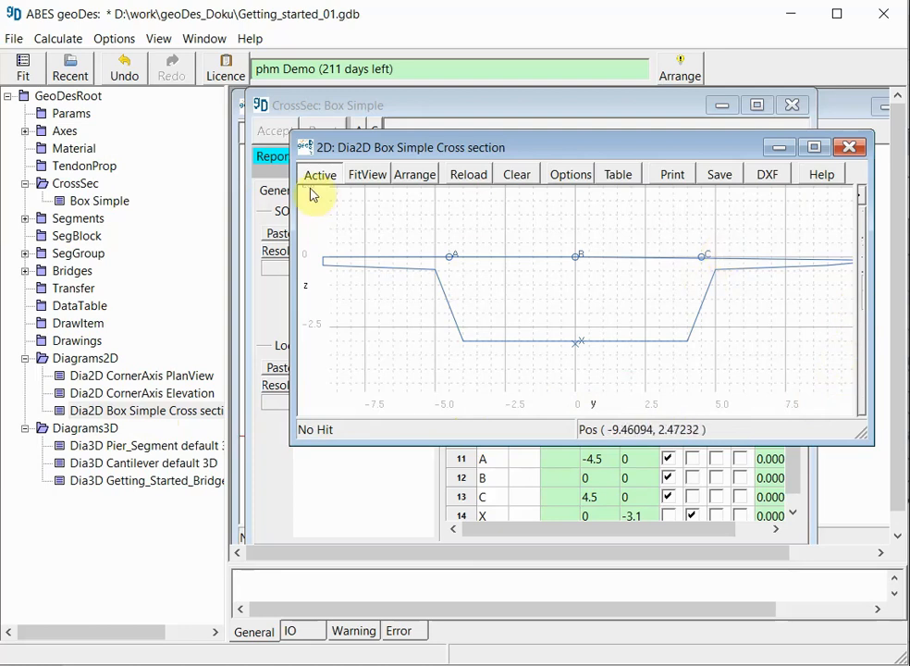
click(366, 176)
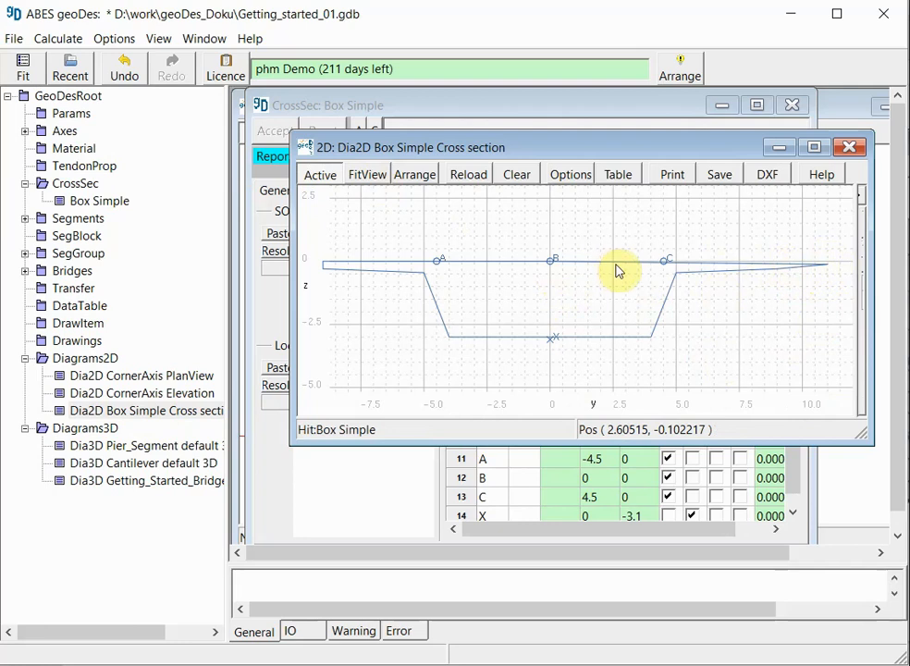
click(851, 149)
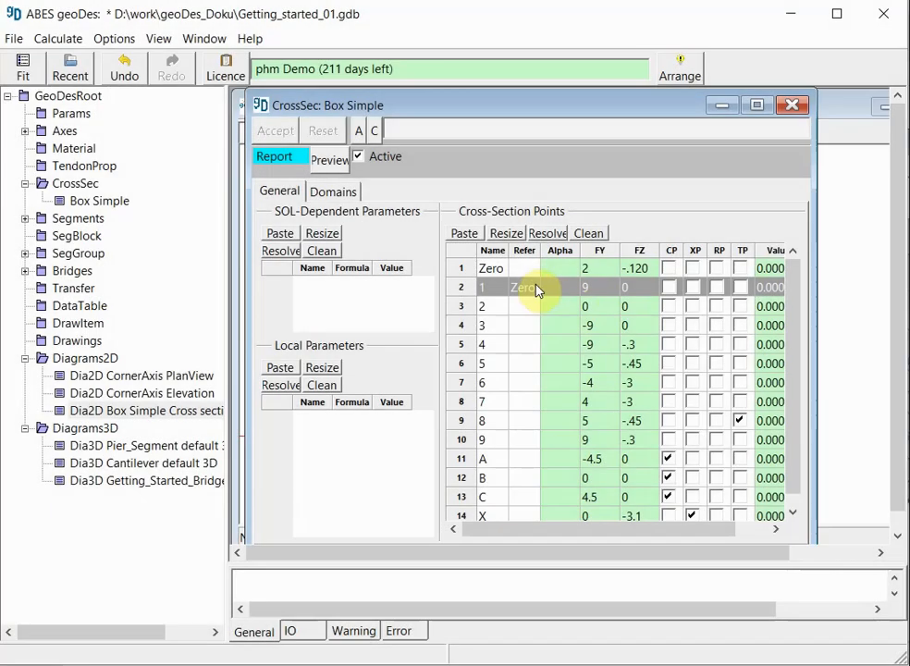
Step: Copy the Zero reference from point 1 to all points below it, from 2 to X, and accept the change
click(529, 290)
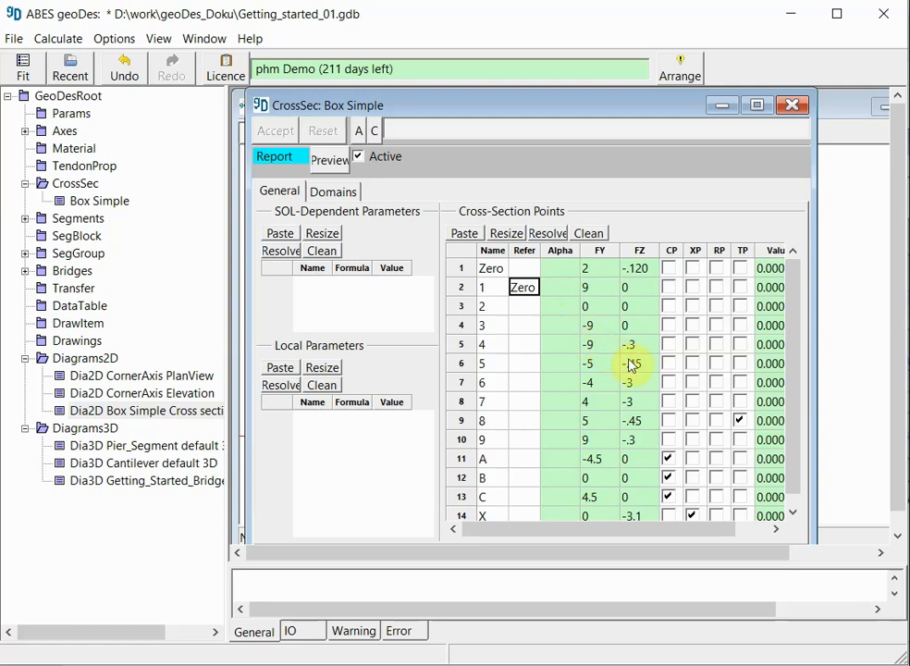
click(526, 306)
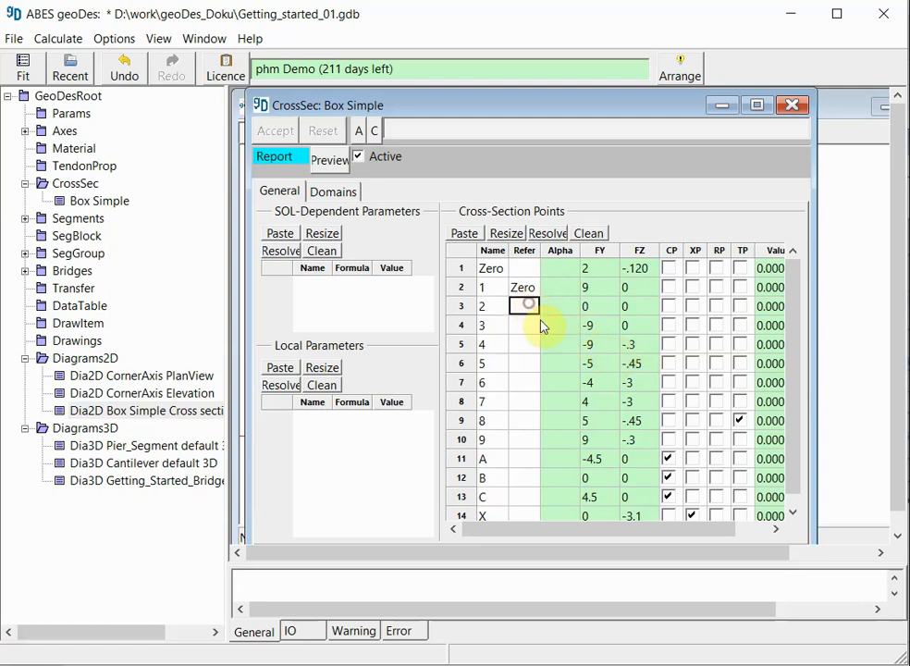
key(shift+Down)
key(shift+Down)
key(shift+Down)
key(shift+Down)
key(shift+Down)
key(shift+Down)
key(shift+Down)
key(shift+Down)
key(shift+Down)
key(shift+Down)
key(shift+Down)
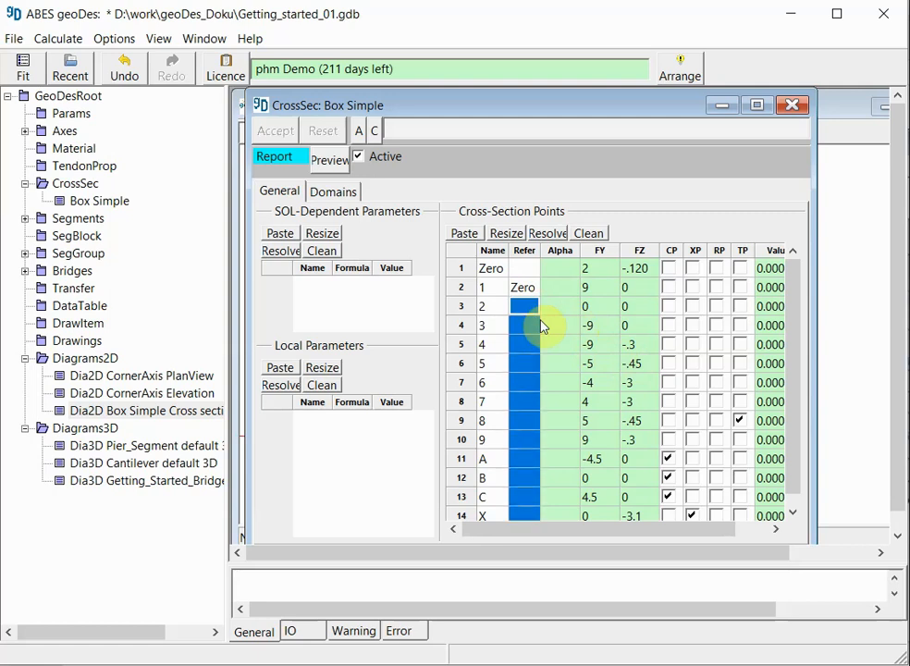
text(Zero Zero Zero Zero Zero Zero Zero Zero Zero Zero Zero Zero)
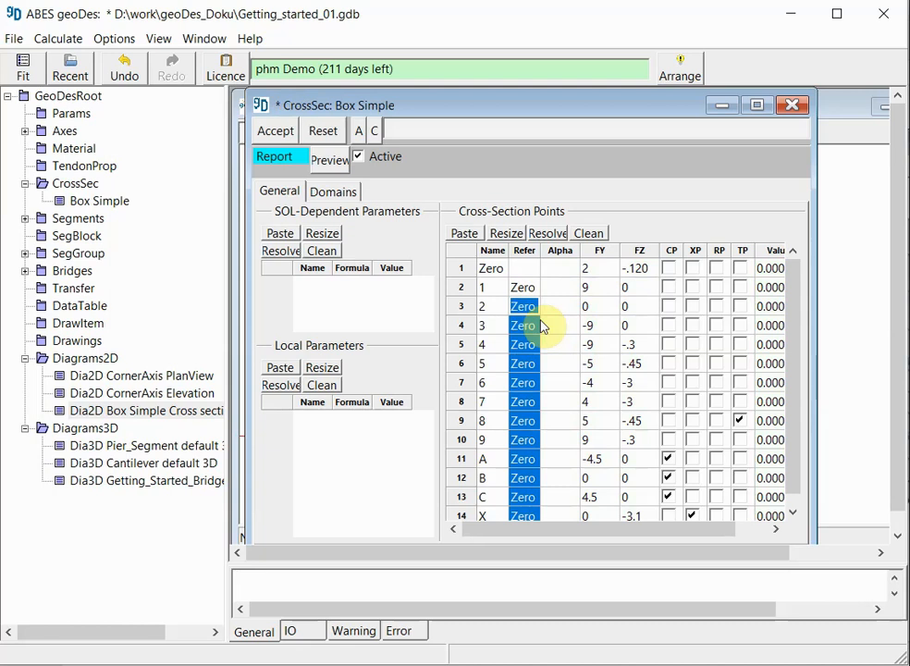
click(281, 131)
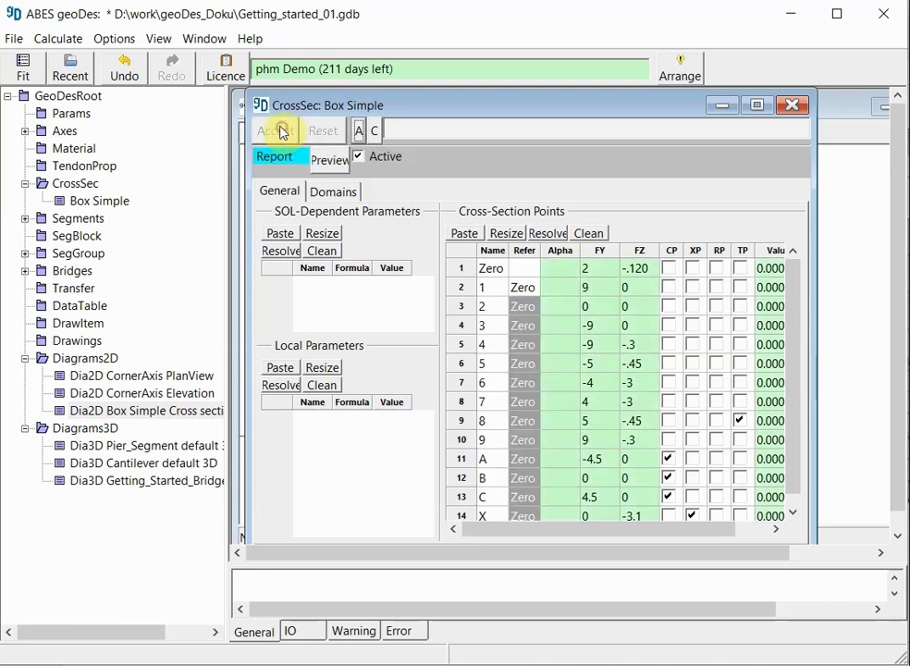
Step: Examine the position of point B in the Box Simple 2D cross-section diagram
double_click(159, 412)
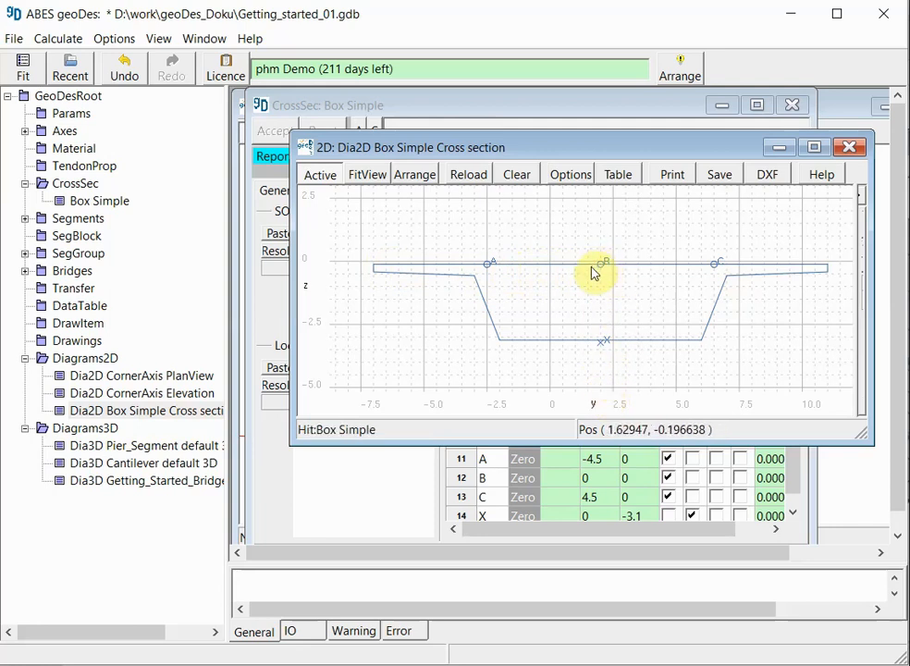
scroll(599, 268, up, 3)
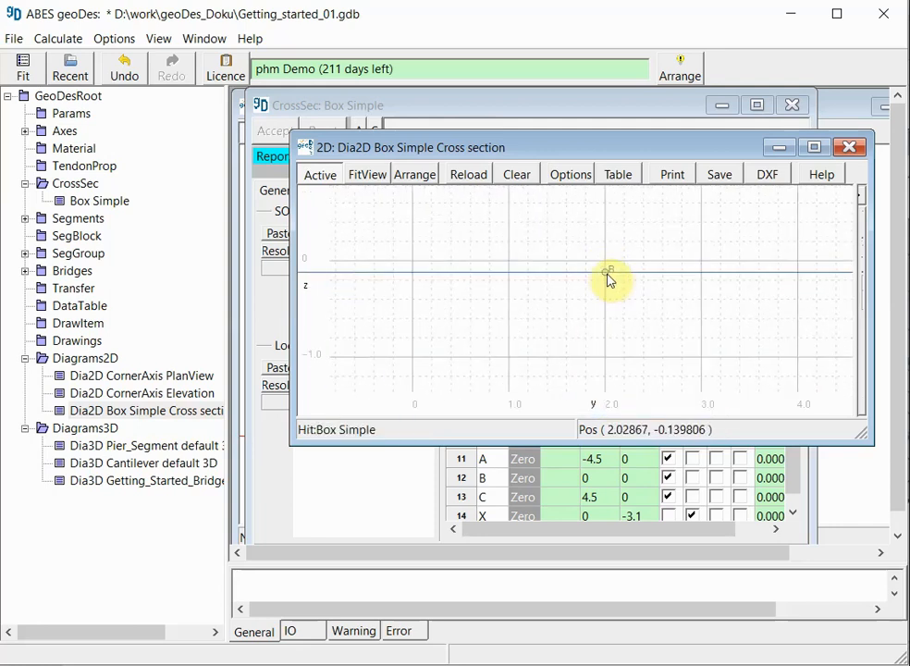
scroll(611, 271, down, 3)
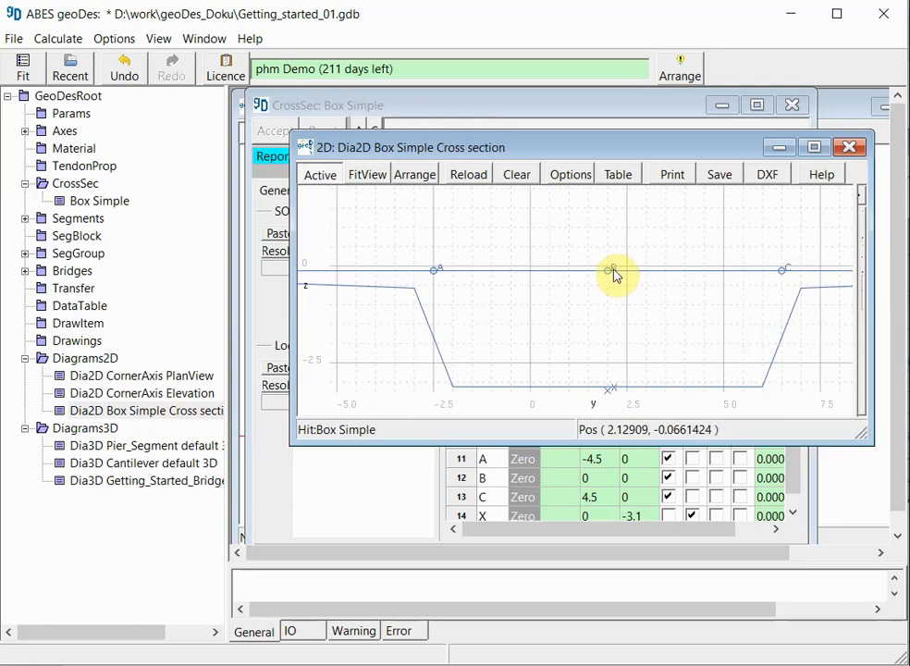
scroll(613, 271, down, 2)
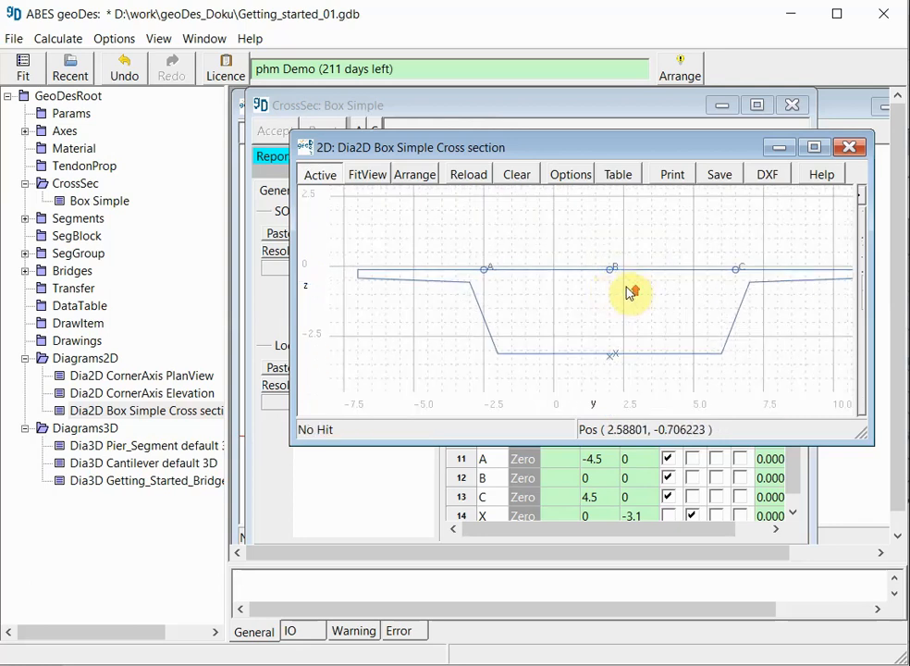
scroll(630, 293, down, 1)
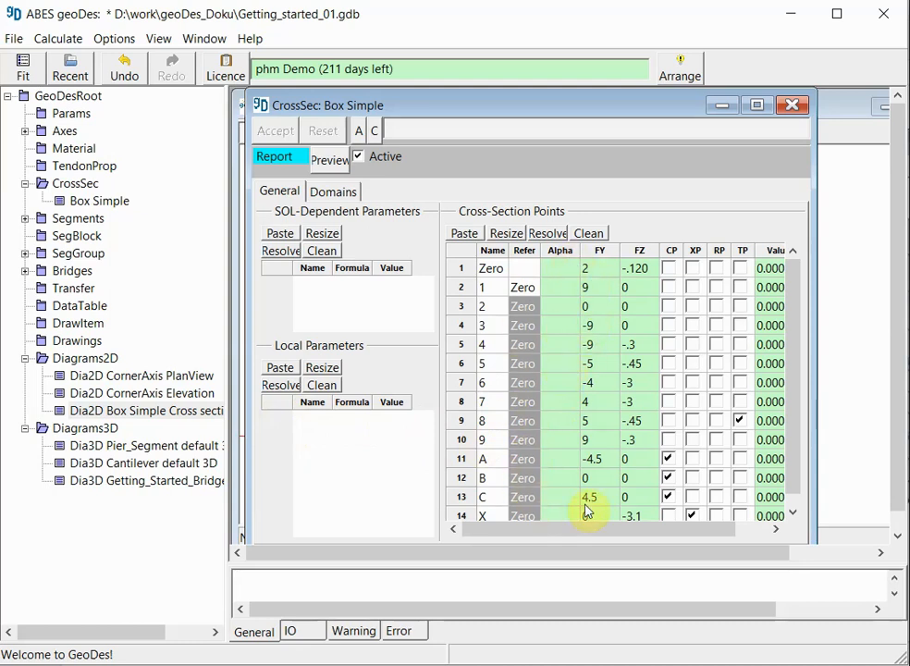
Step: Insert one row in the local parameters table of the Box Simple cross-section
click(563, 289)
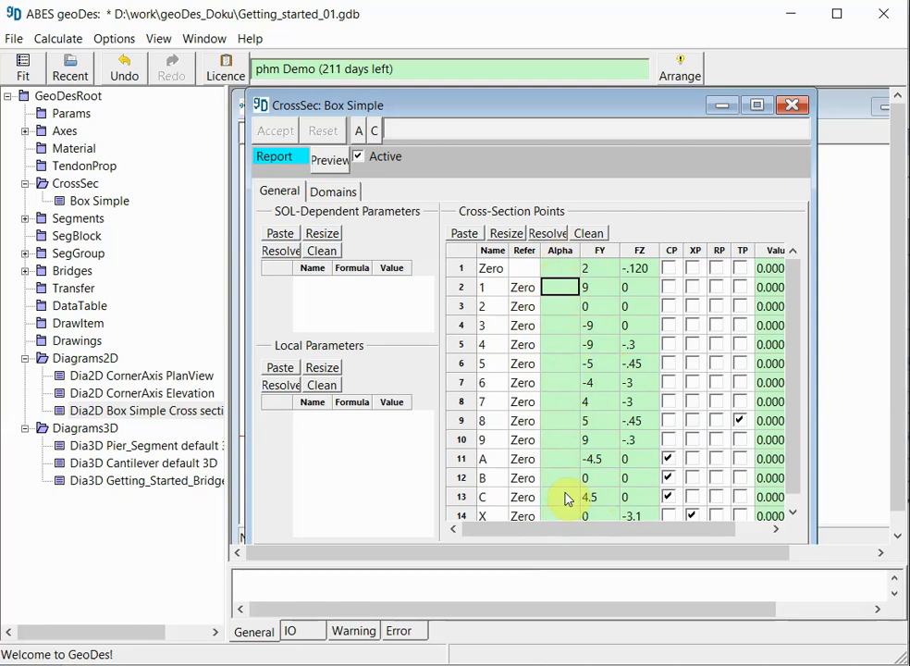
right_click(273, 408)
click(329, 433)
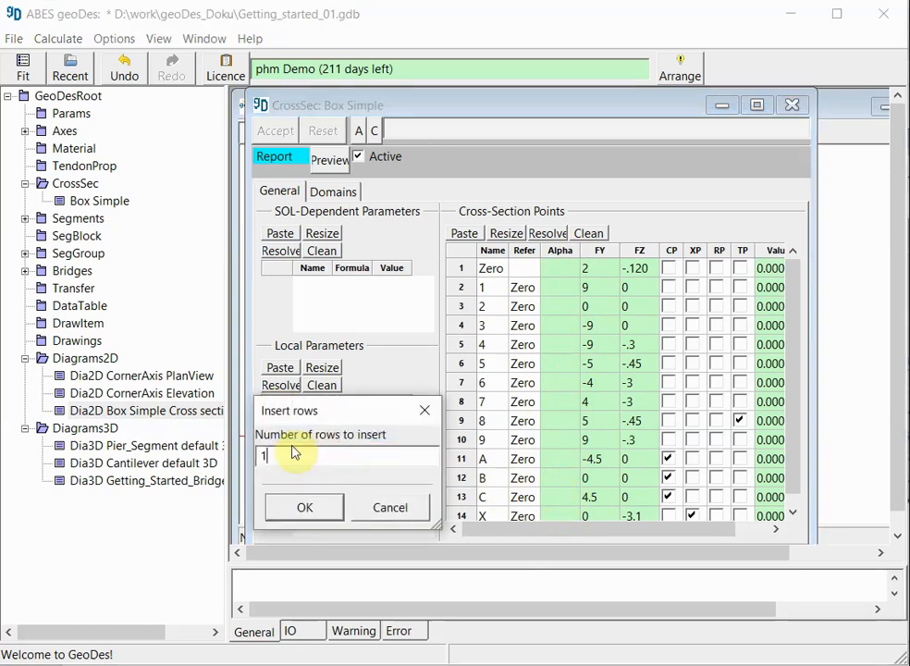
click(319, 514)
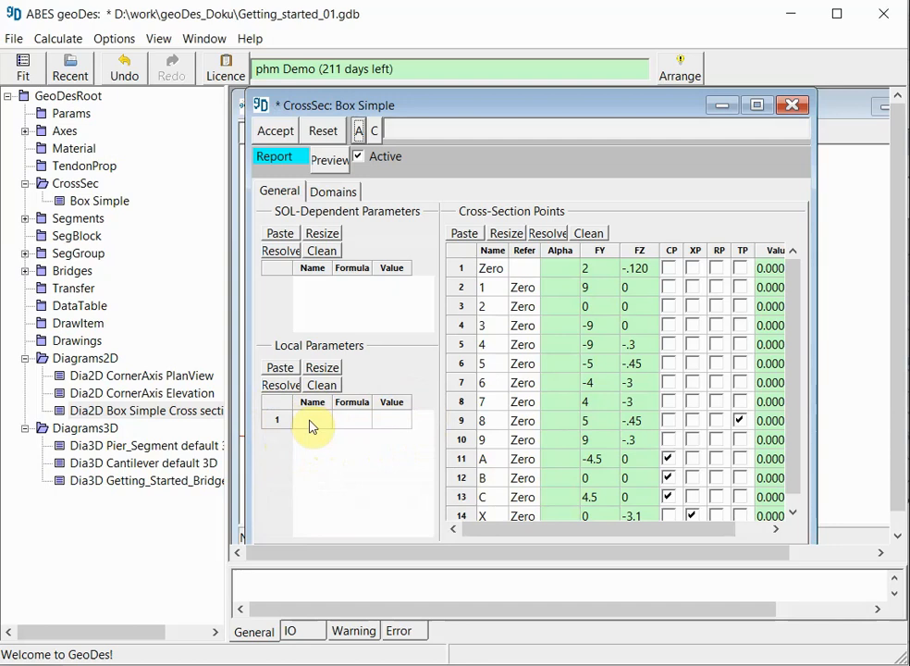
Step: Define the local parameter CF with formula 0.1 in the Box Simple cross-section and resolve its value
click(311, 424)
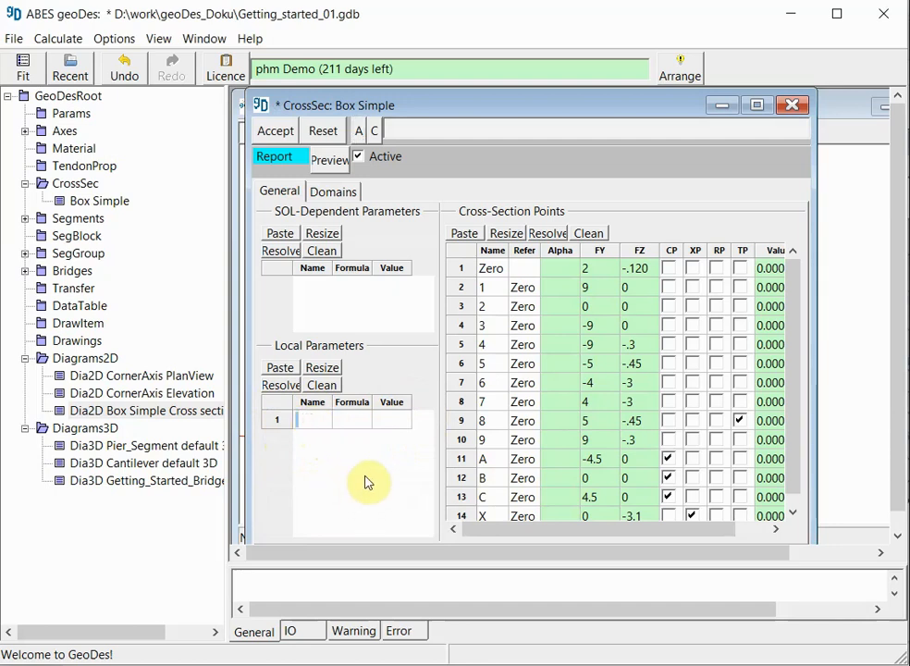
text(CF)
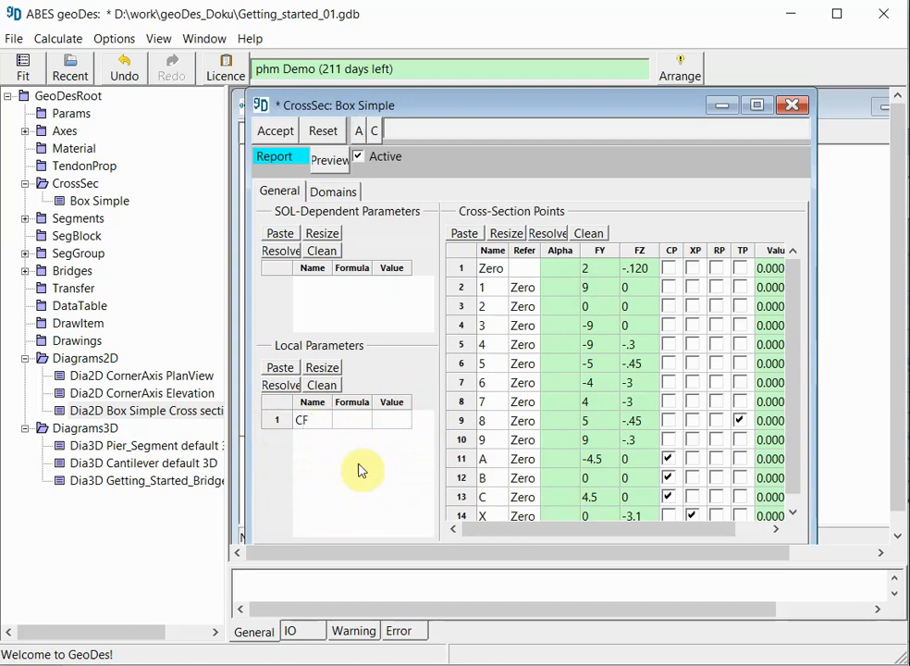
click(359, 423)
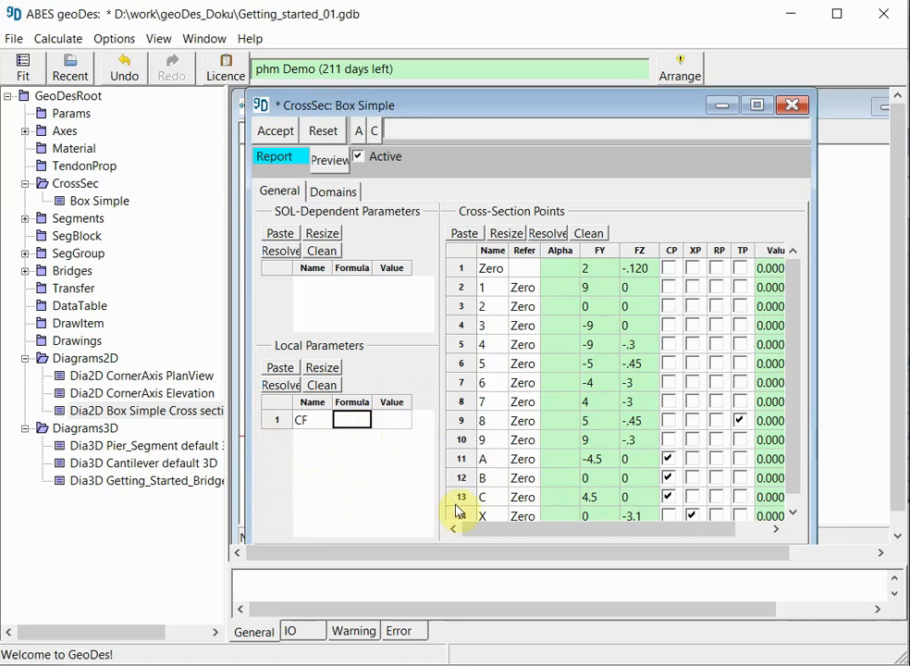
text(0.1)
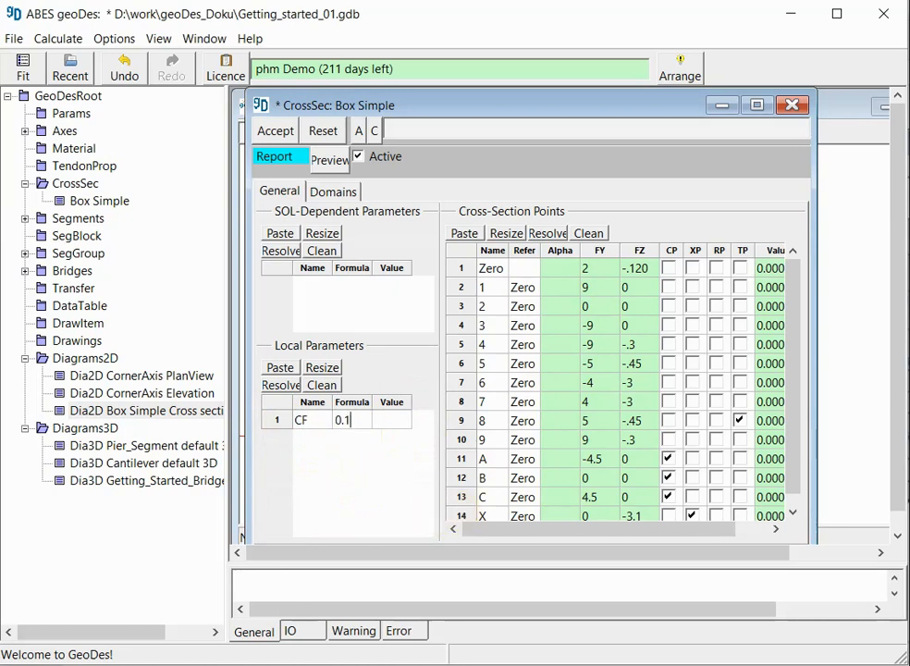
click(365, 445)
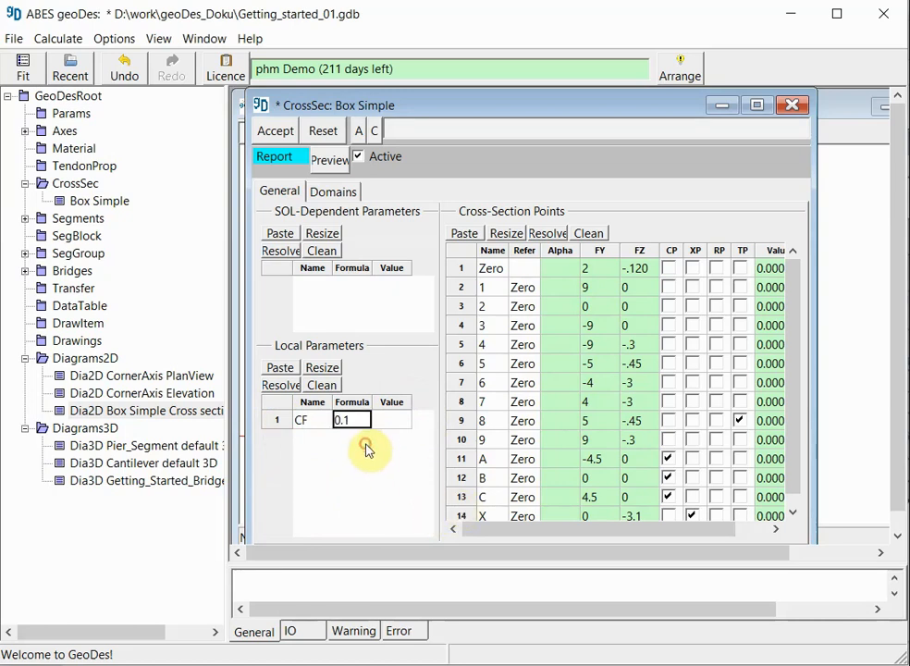
click(278, 385)
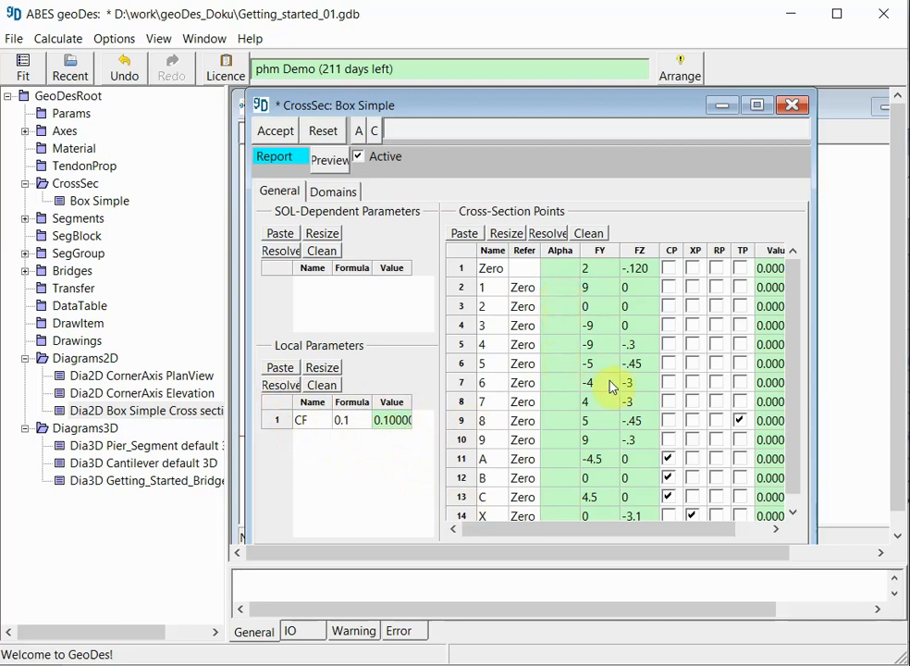
Step: Set the Alpha rotation of cross-section point 1 to the parameter CF
click(555, 288)
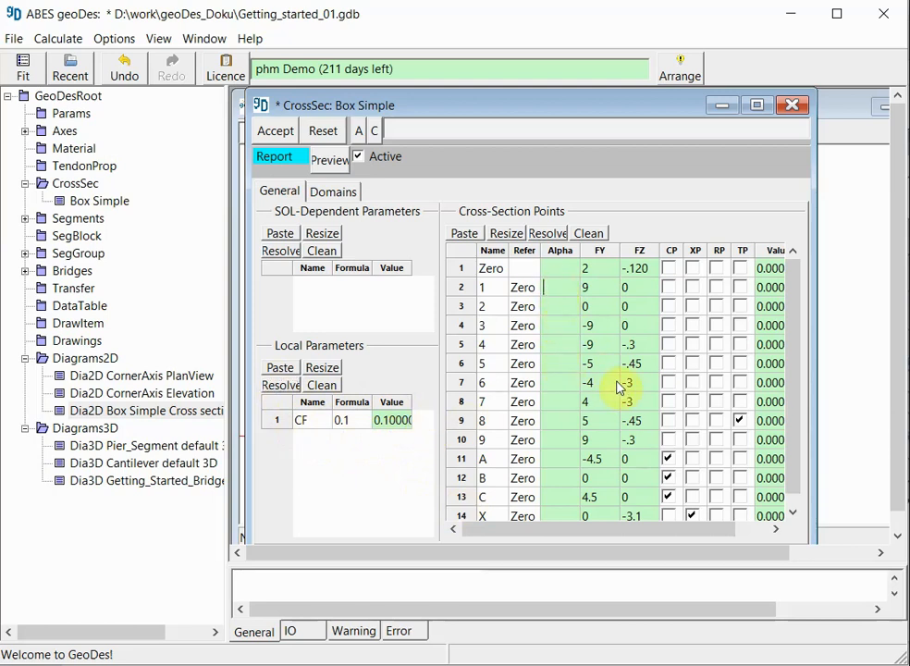
text(CF)
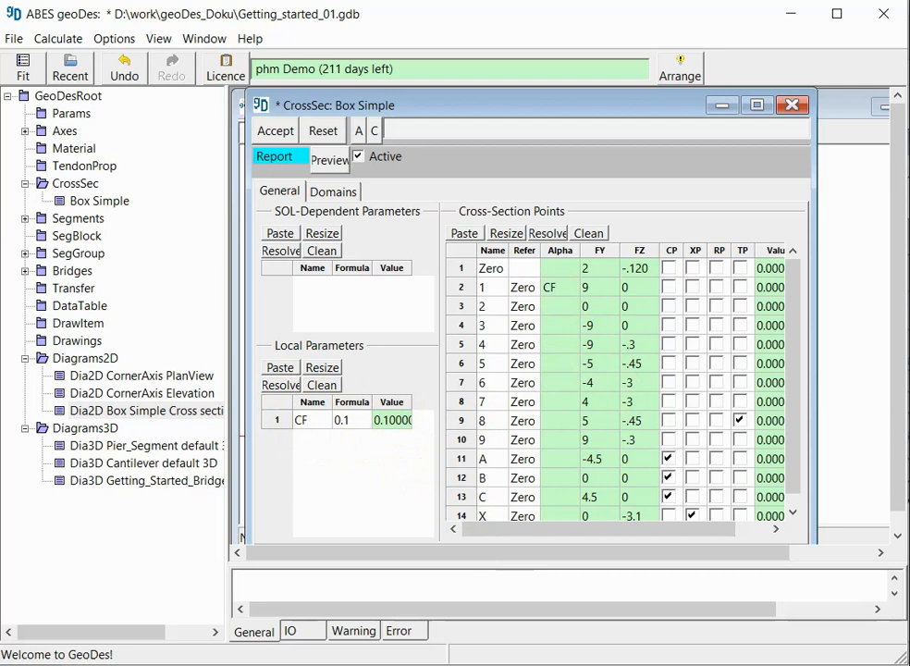
key(Return)
Step: Copy the CF Alpha entry to all remaining points, from 2 to X, and accept the cross-section change
key(Up)
key(Down)
key(shift+Down)
key(shift+Down)
key(shift+Down)
key(shift+Down)
key(shift+Down)
key(shift+Down)
key(shift+Down)
key(shift+Down)
key(shift+Down)
key(shift+Down)
key(shift+Down)
text(CF CF CF CF CF CF CF CF CF CF CF CF)
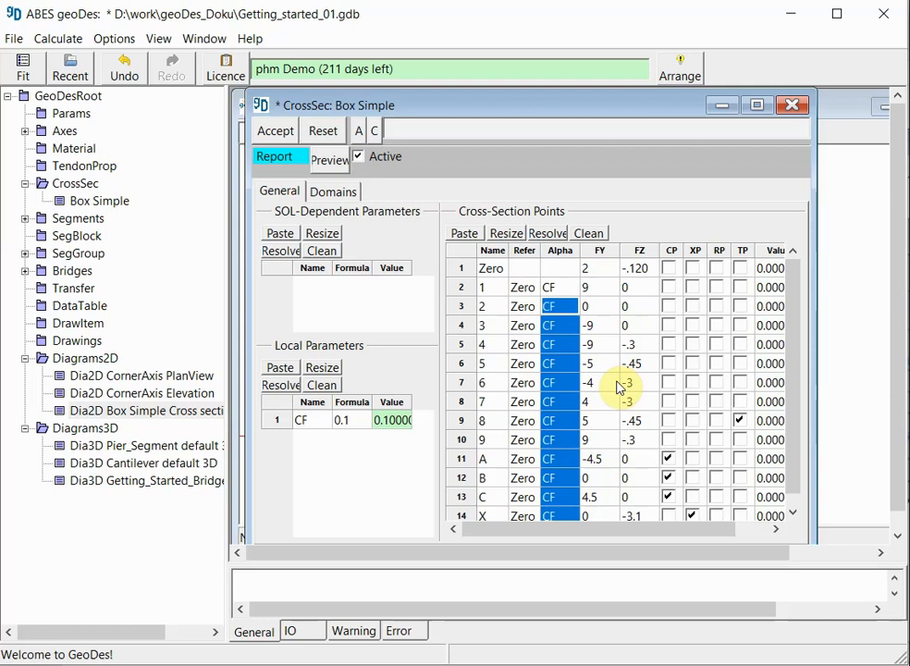
click(561, 296)
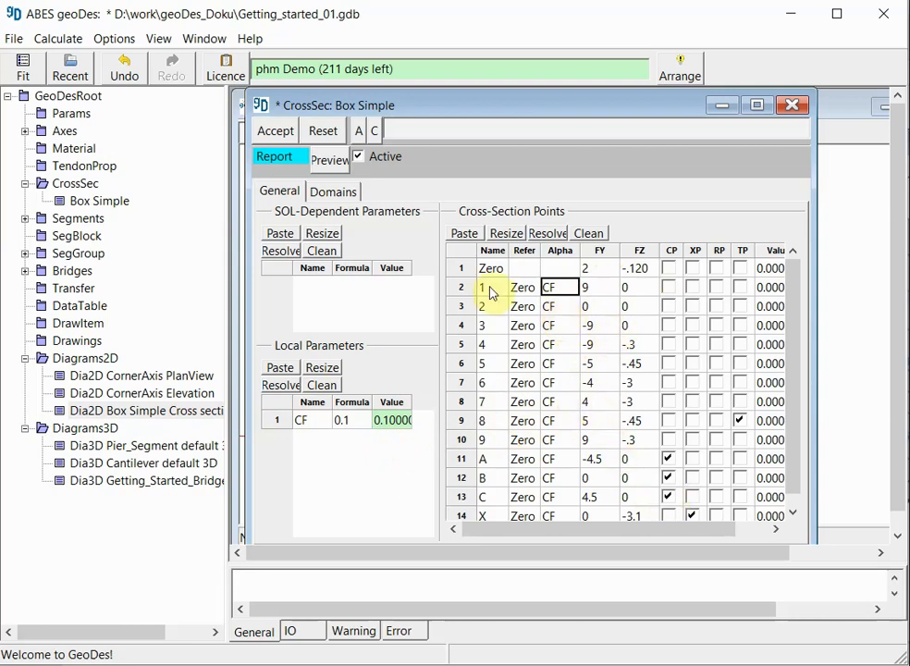
click(283, 134)
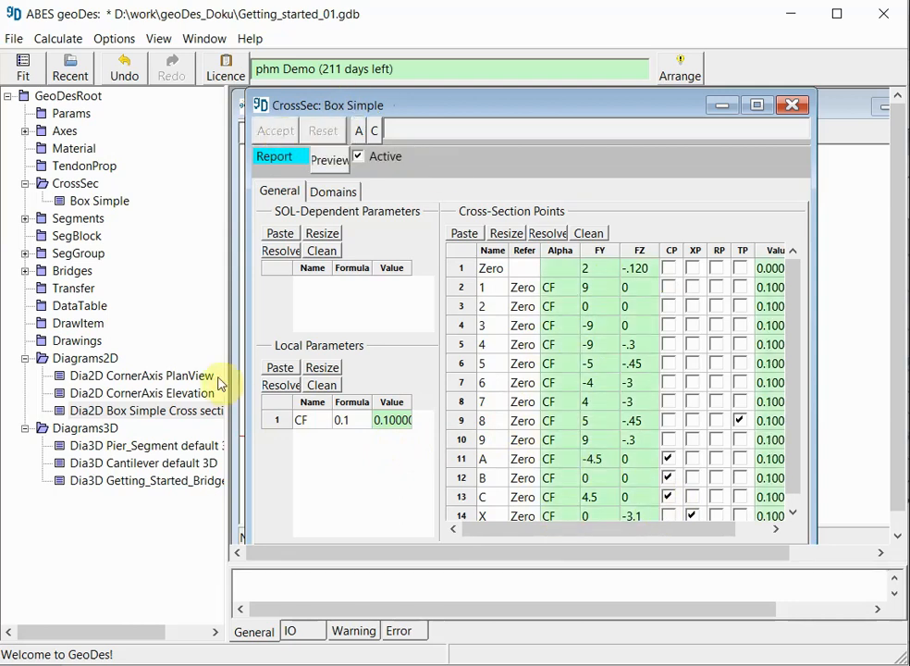
Step: Check the rotated section in the Box Simple 2D diagram, close the diagram, and recalculate all project items
double_click(151, 413)
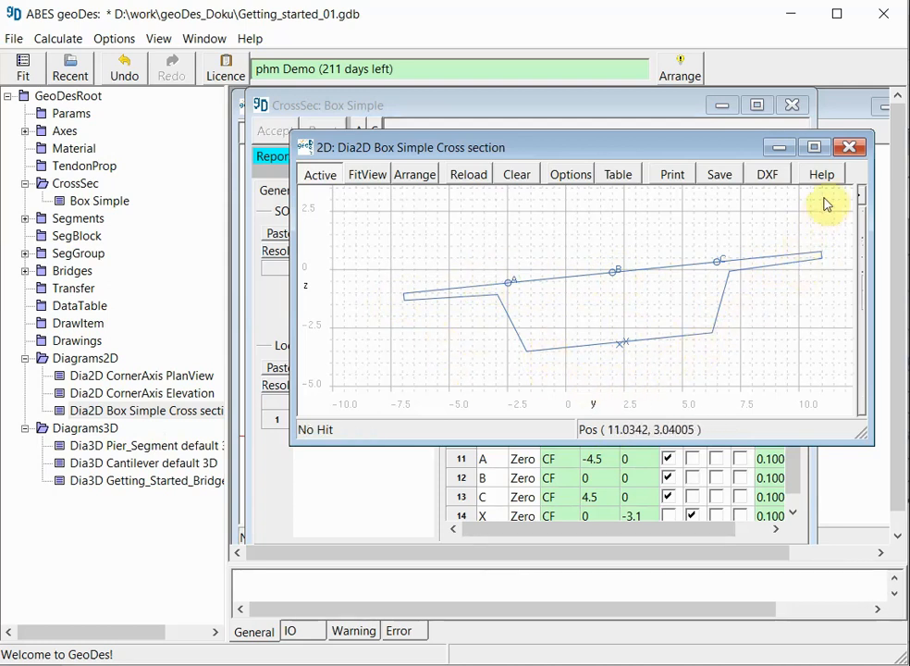
click(849, 151)
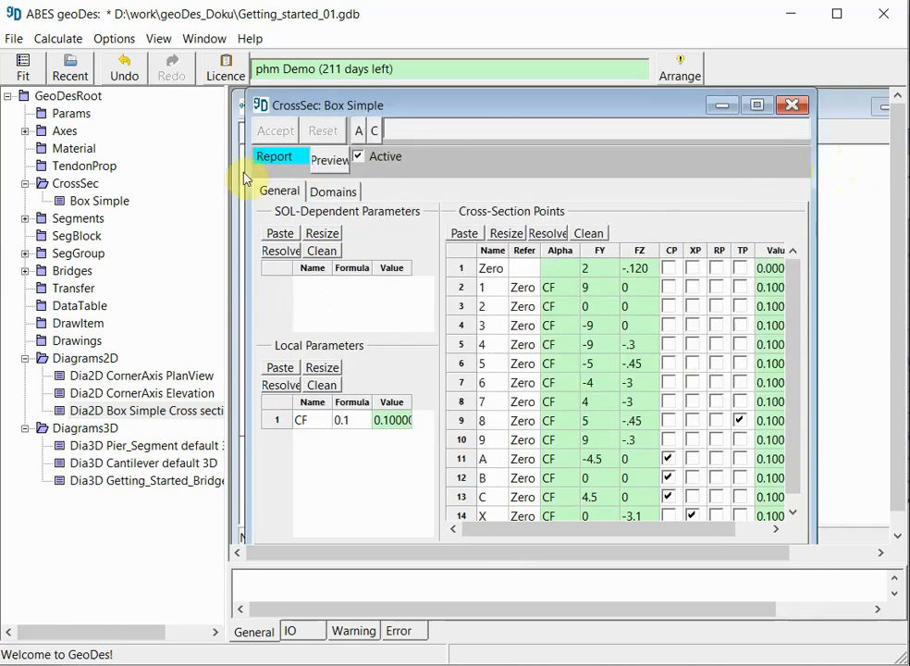
click(54, 39)
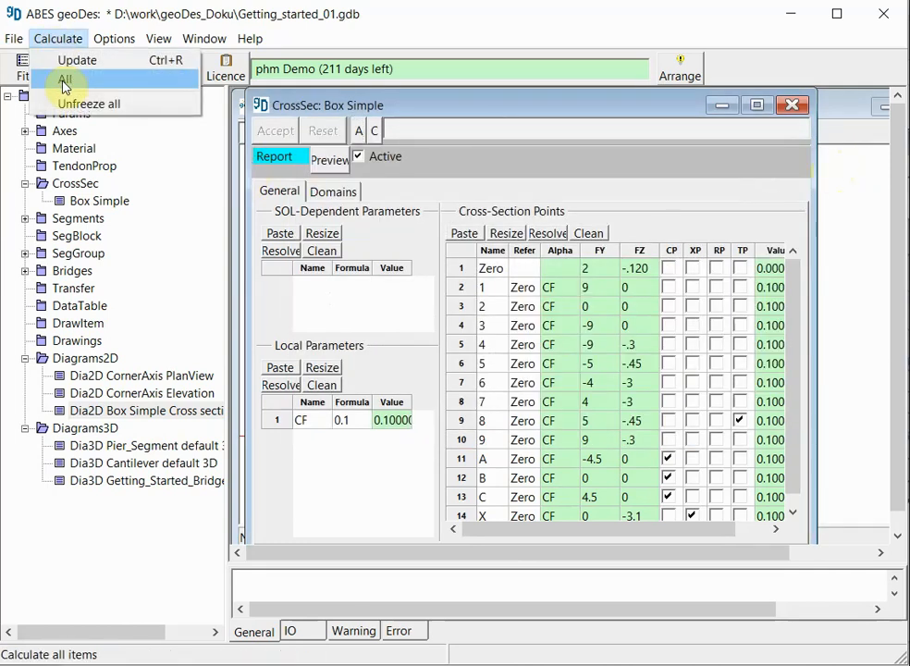
click(61, 81)
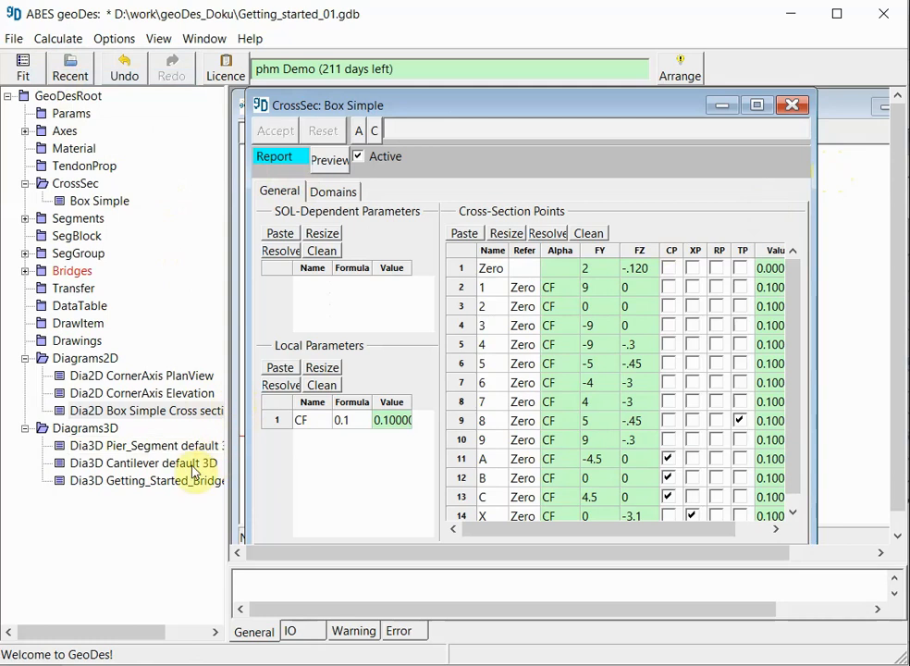
Step: Examine the crossfall of the deck from several angles in the Getting_Started_Bridge 3D diagram
double_click(128, 481)
drag(336, 465, 380, 443)
right_click(636, 451)
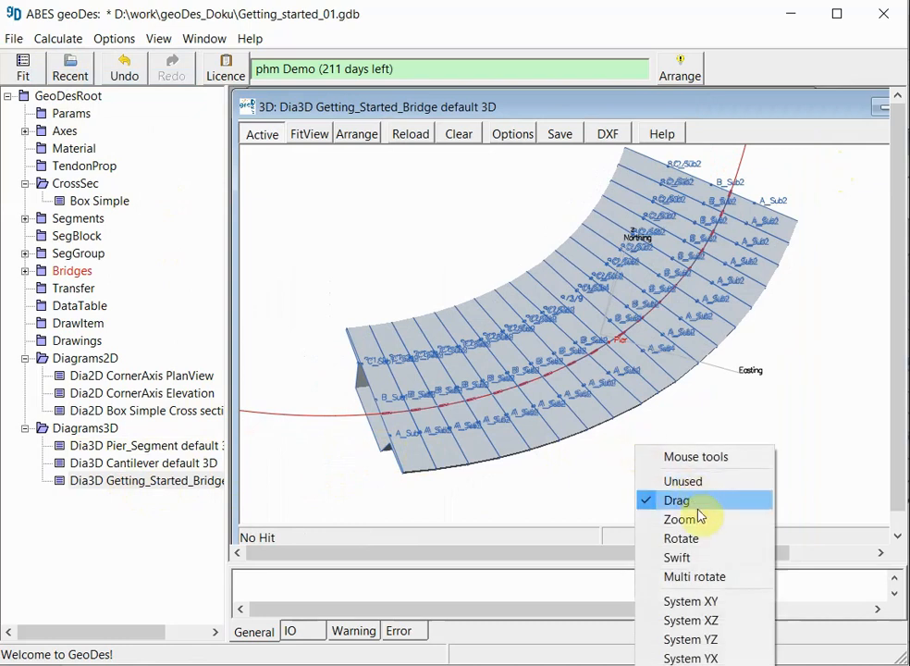
click(693, 539)
drag(541, 465, 648, 412)
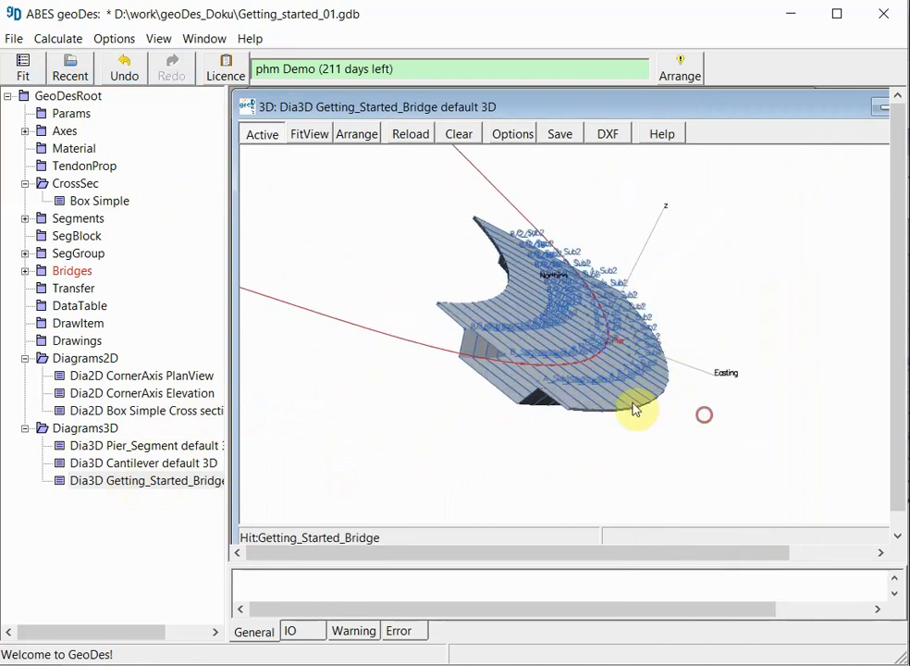
drag(289, 359, 331, 384)
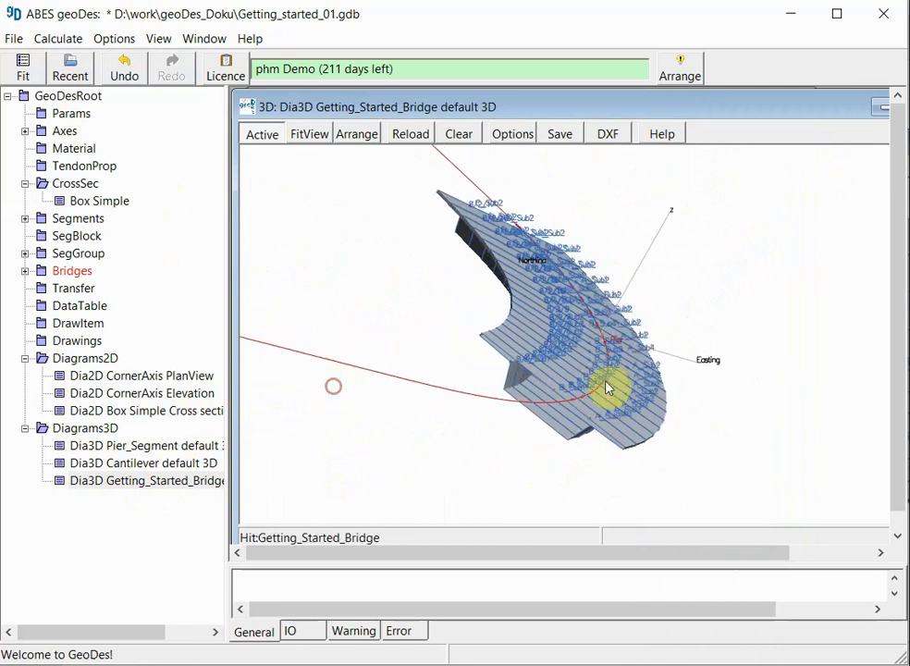
drag(491, 390, 469, 421)
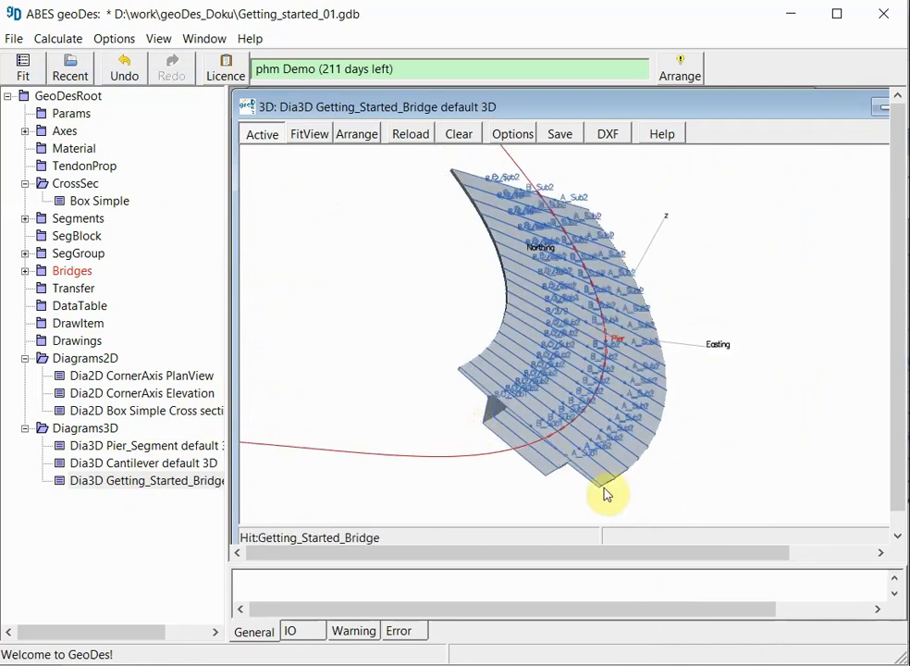
drag(335, 224, 240, 197)
drag(490, 295, 377, 426)
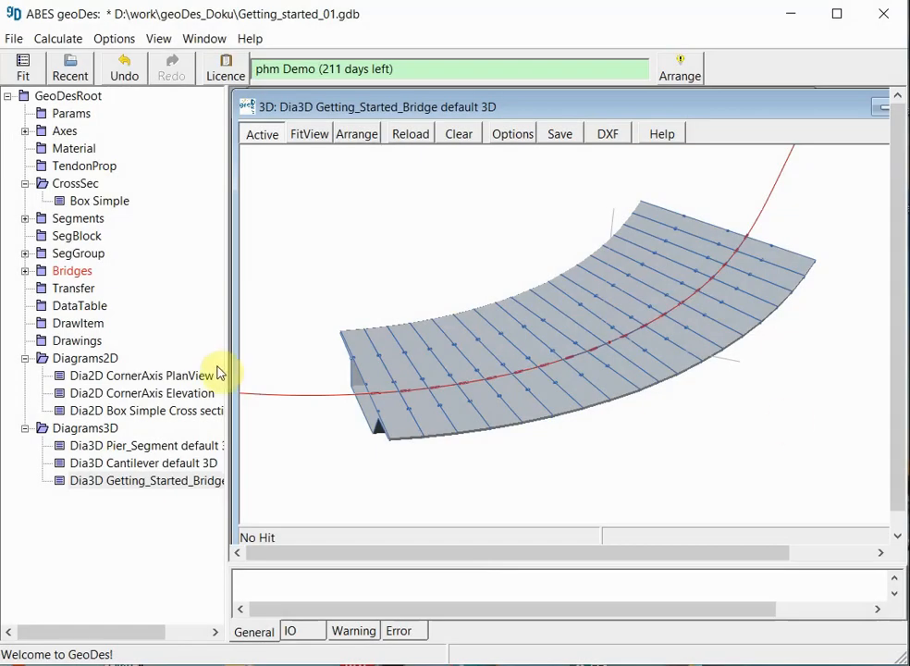
Step: Switch the Getting_Started_Bridge 3D diagram to the System XY plan view
right_click(507, 406)
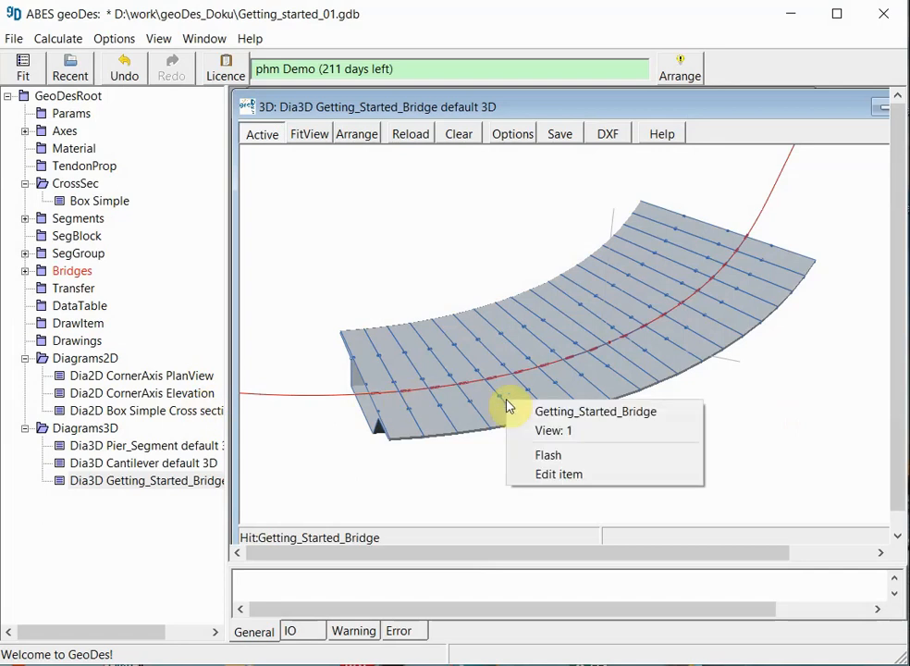
right_click(725, 450)
click(782, 602)
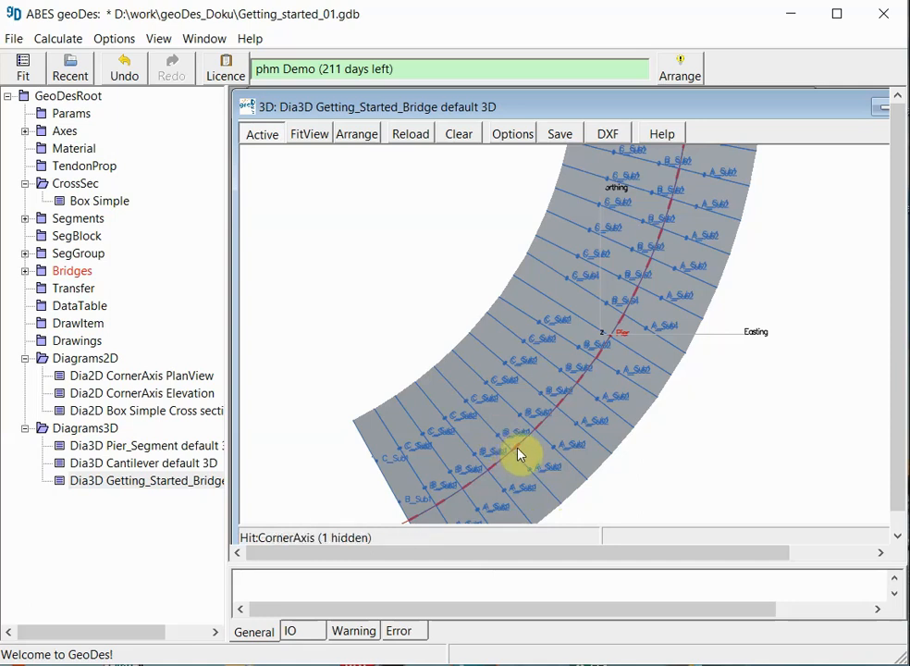
Step: Synchronize the pre-camber table of Getting_Started_Bridge with the recalculated geometry and accept the change
click(25, 271)
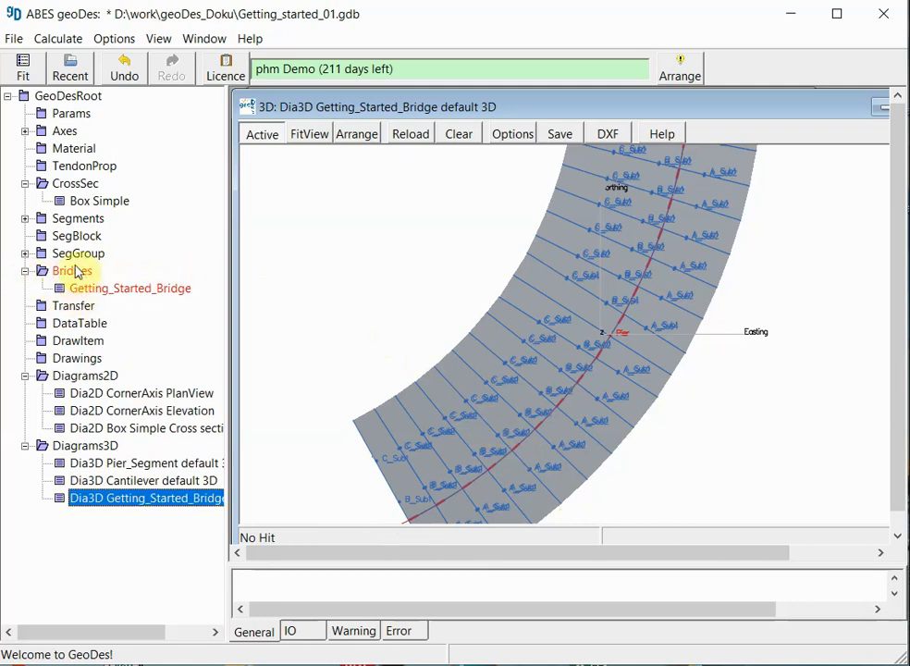
double_click(120, 290)
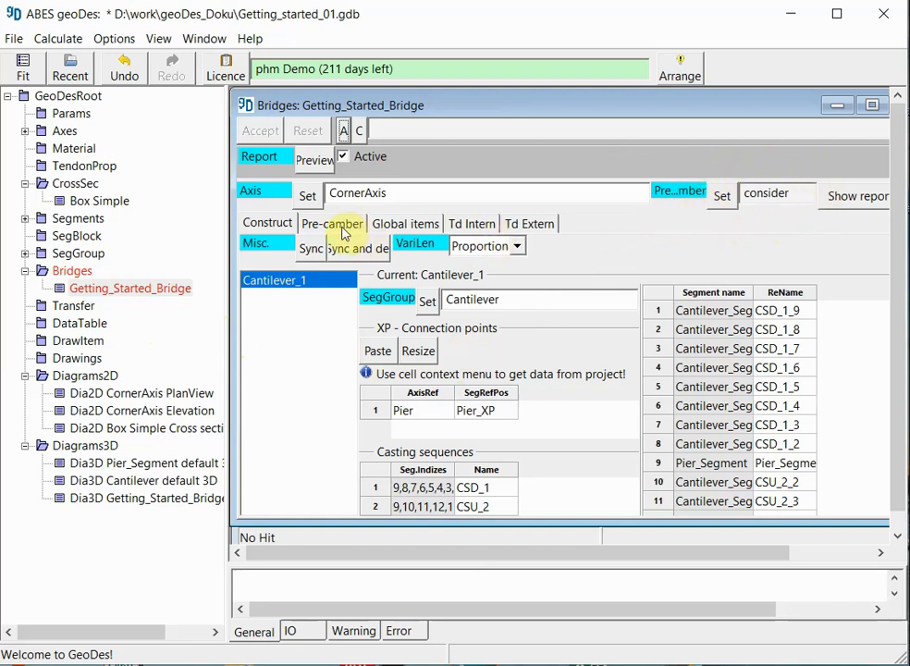
click(338, 226)
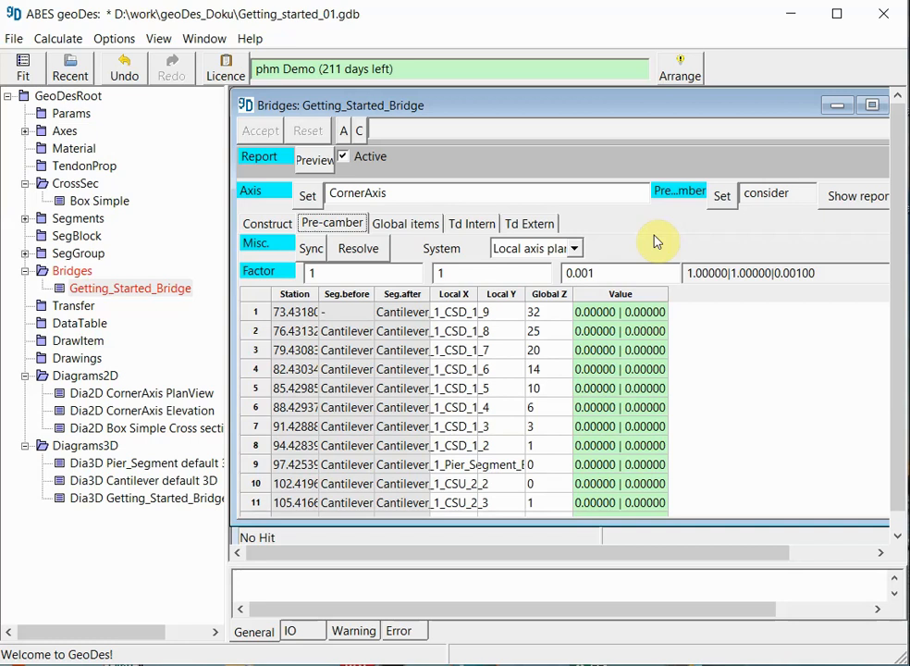
click(314, 250)
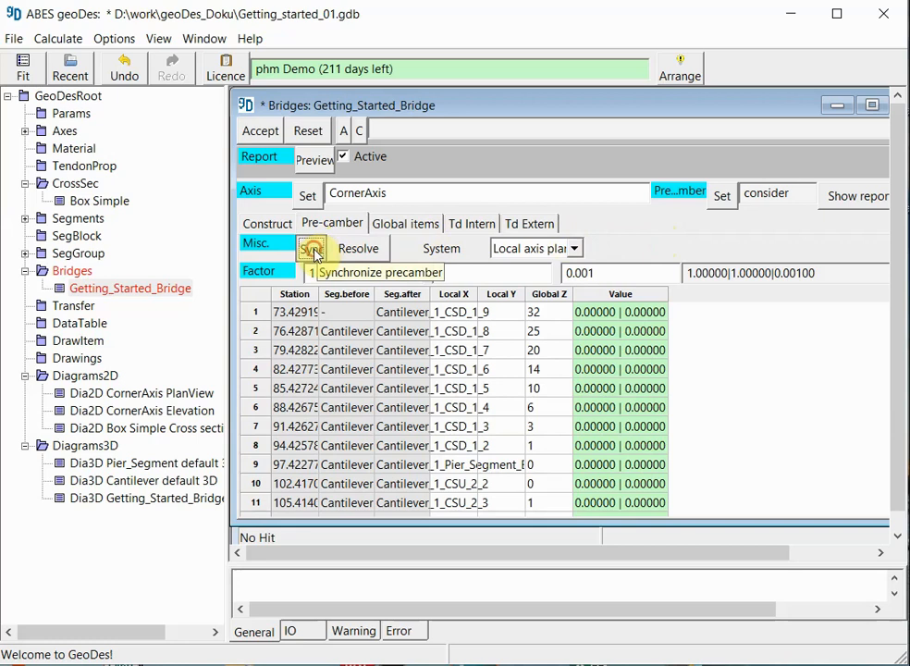
click(314, 250)
click(672, 386)
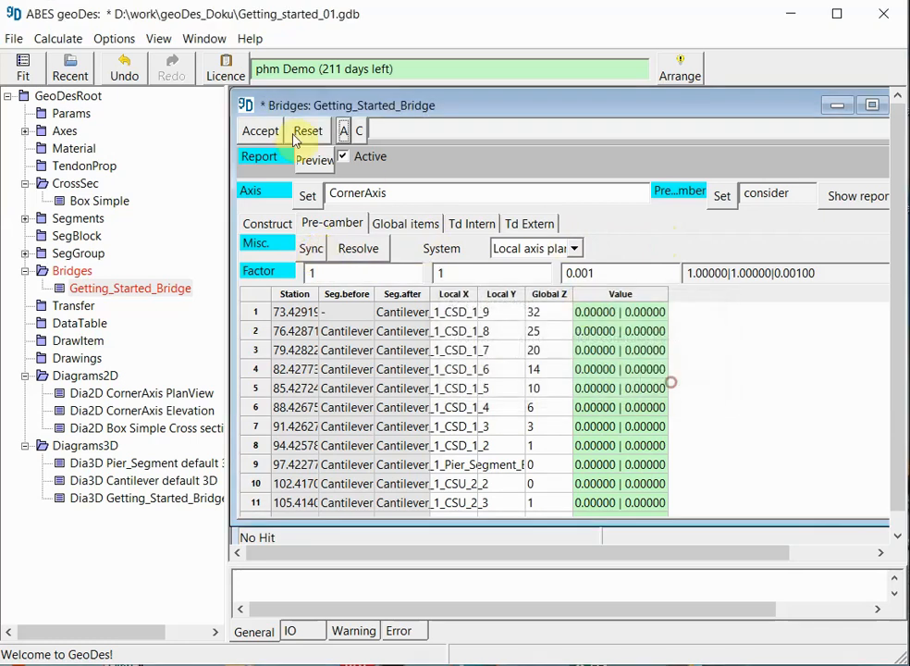
click(253, 130)
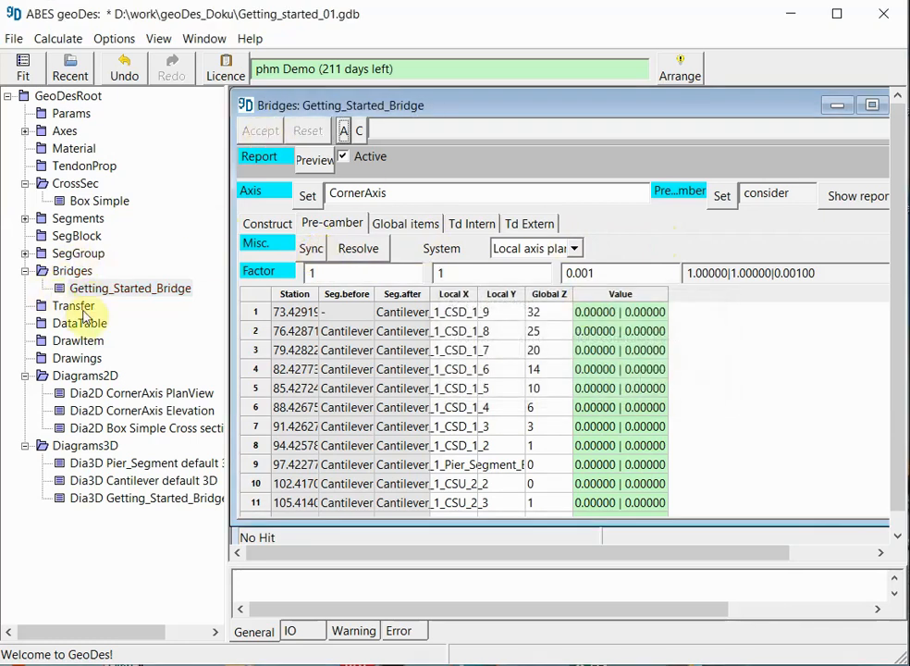